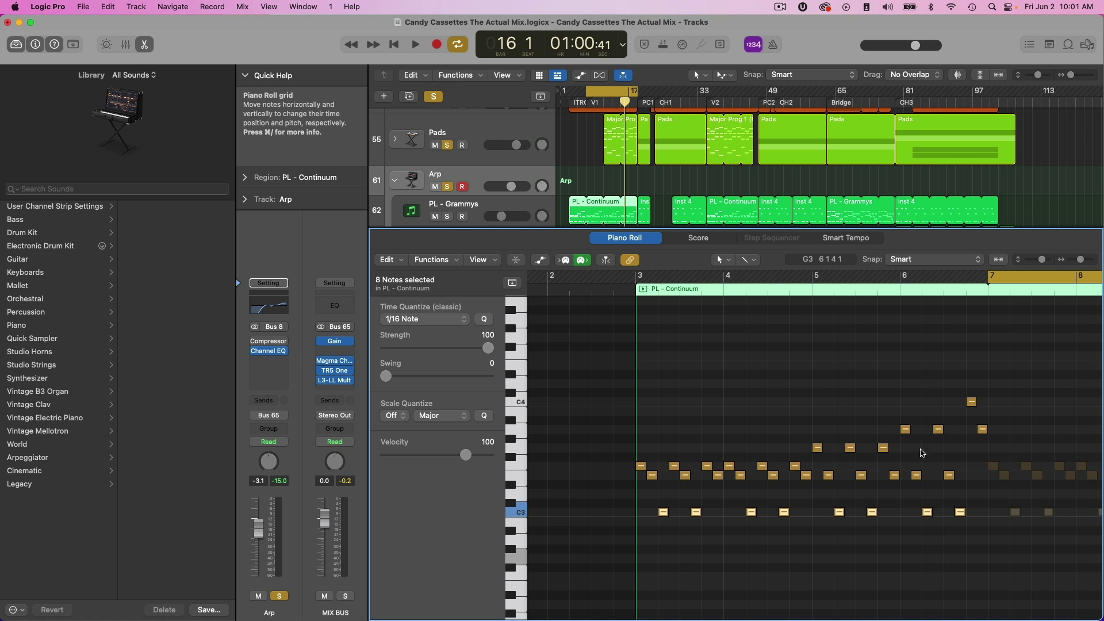
Play the arpeggio from about bar 7 to bar 11 to hear the PL - Continuum region.
{"action": "left_click", "coordinate": [589, 103]}
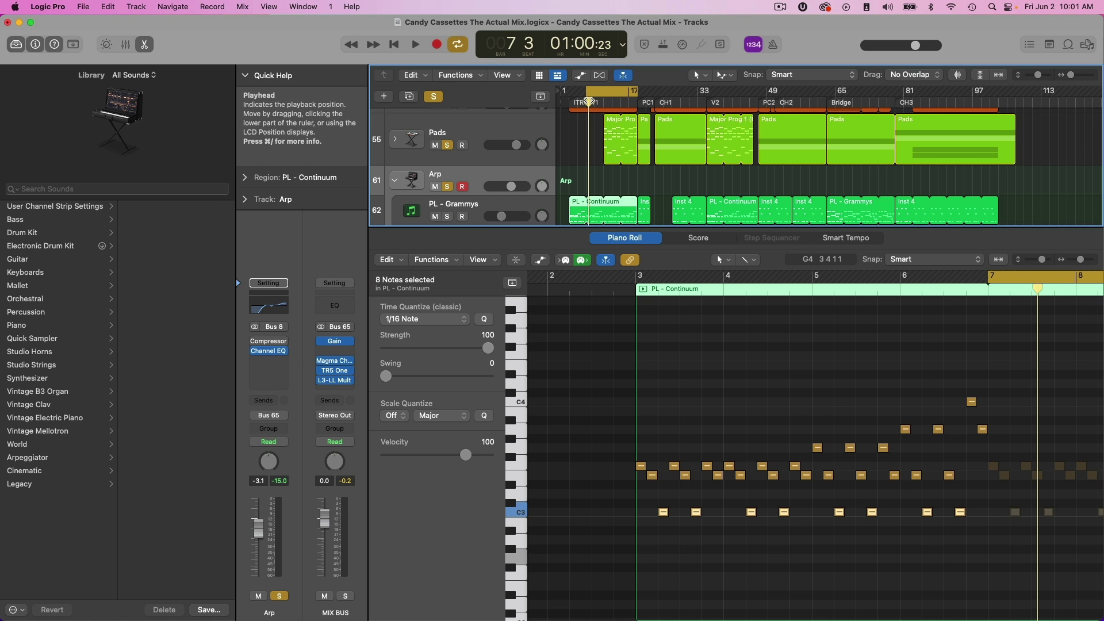
{"action": "key", "text": "space"}
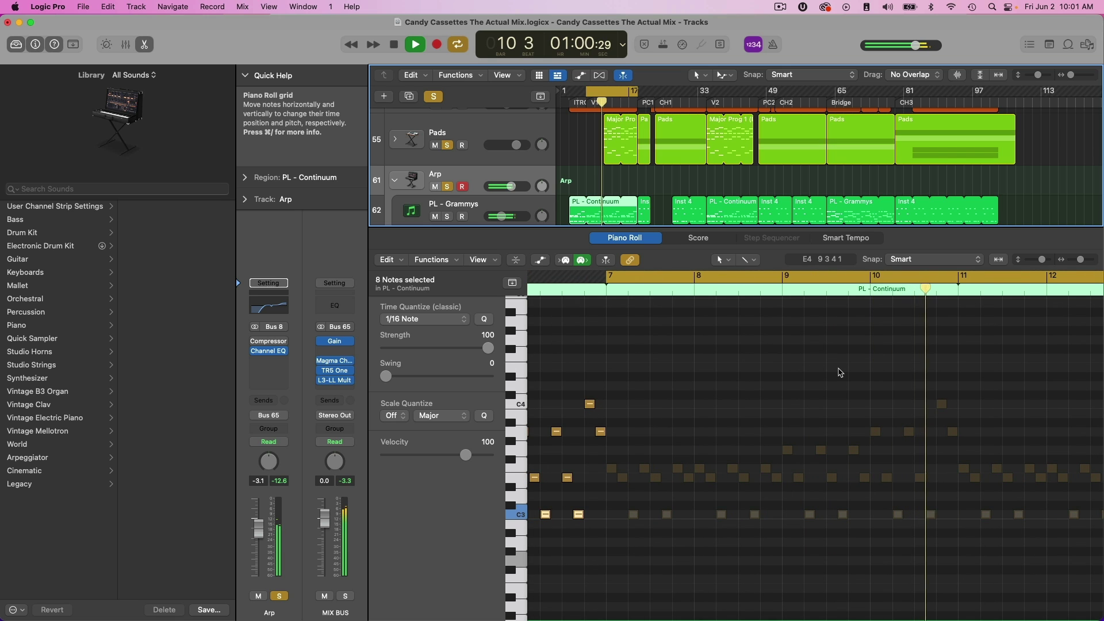
{"action": "key", "text": "space"}
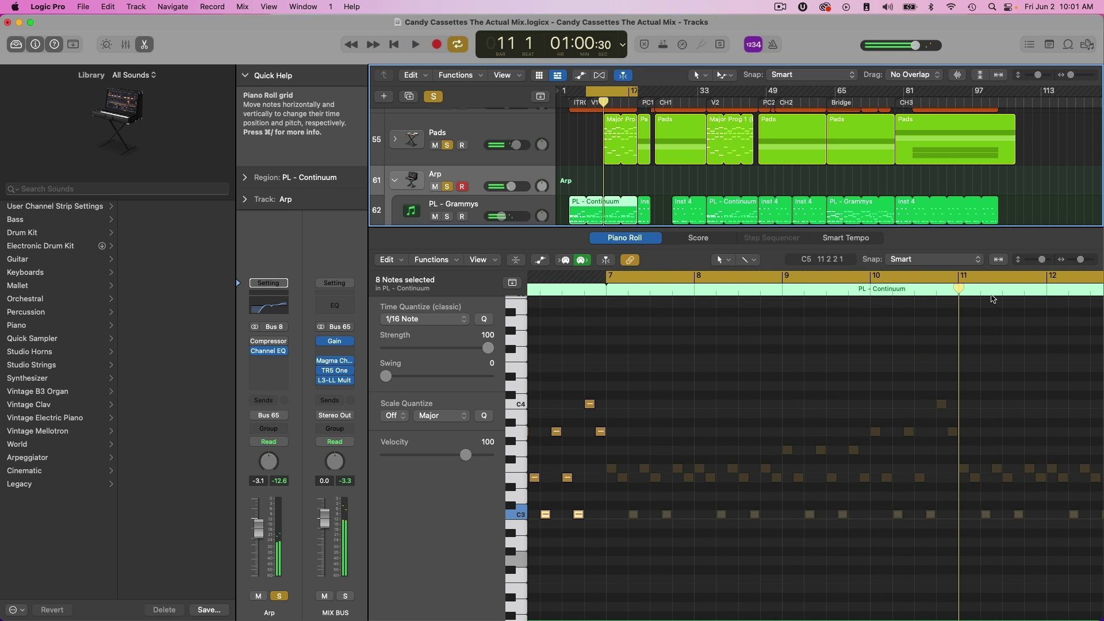
Add the E3 notes at the start of the PL - Continuum region to the selected C3 notes.
{"action": "left_click_drag", "start_coordinate": [1083, 259], "coordinate": [1080, 260]}
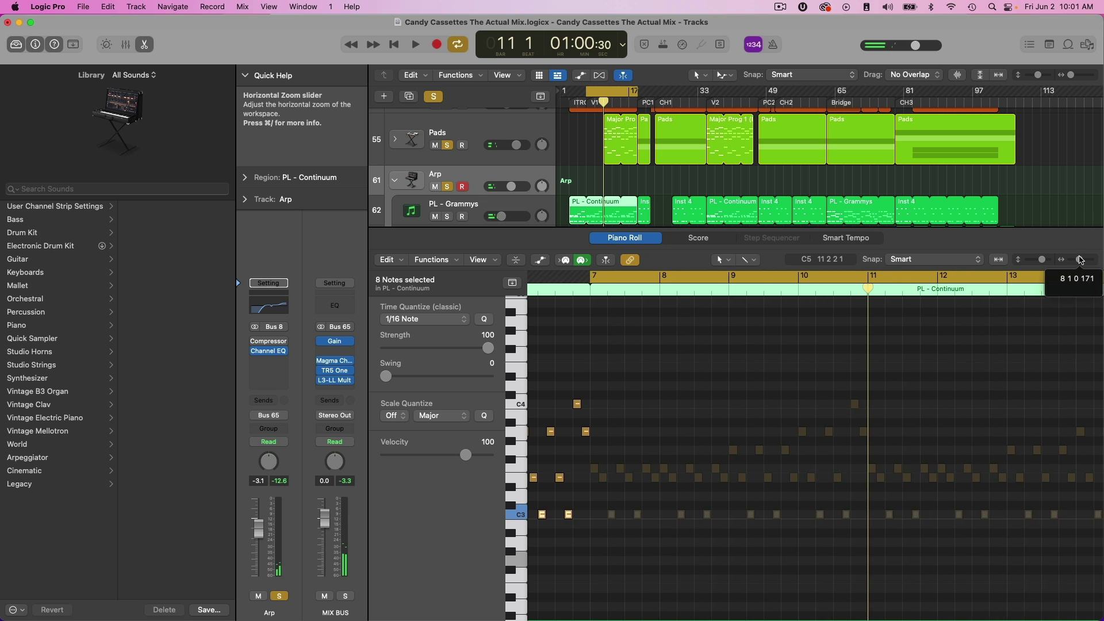
{"action": "scroll", "coordinate": [838, 333], "scroll_direction": "left", "scroll_amount": 10}
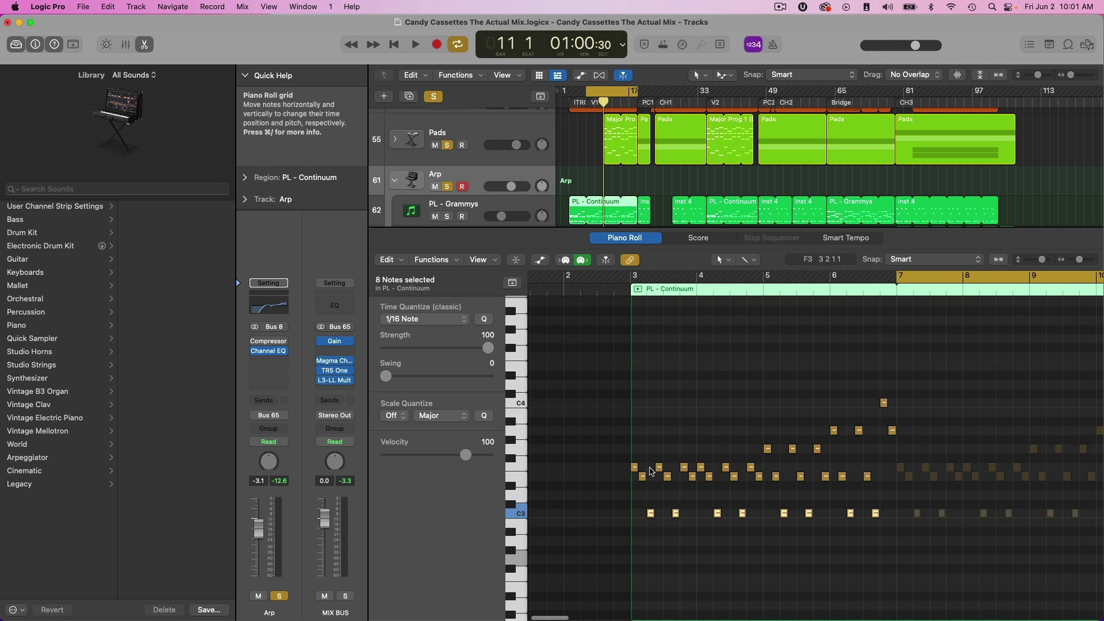
{"action": "left_click", "coordinate": [641, 474], "text": "shift"}
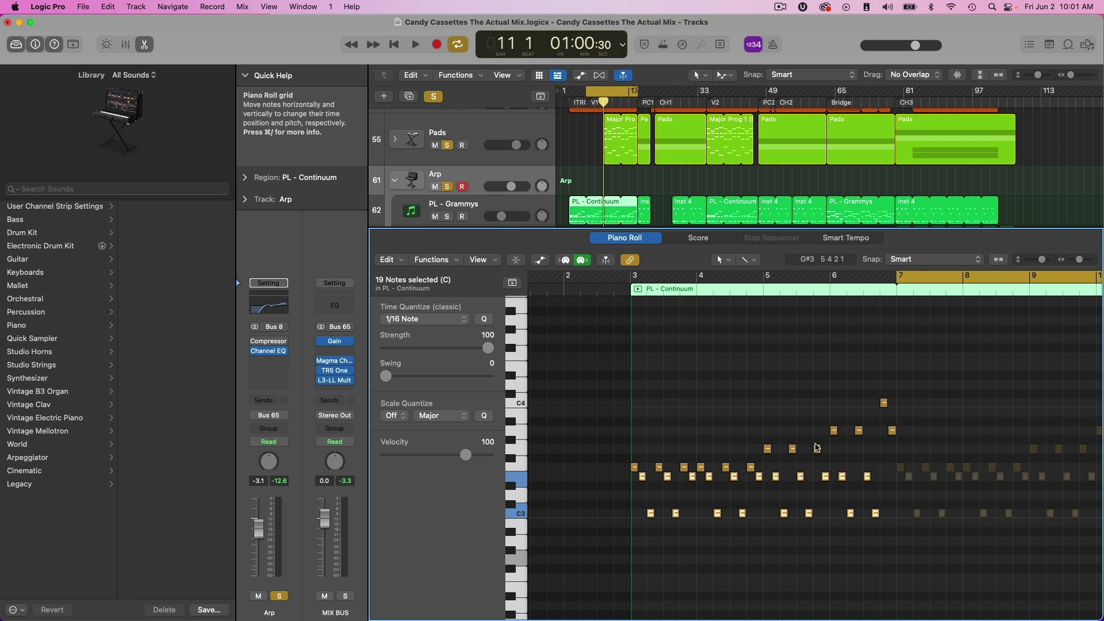
{"action": "scroll", "coordinate": [850, 443], "scroll_direction": "right", "scroll_amount": 2}
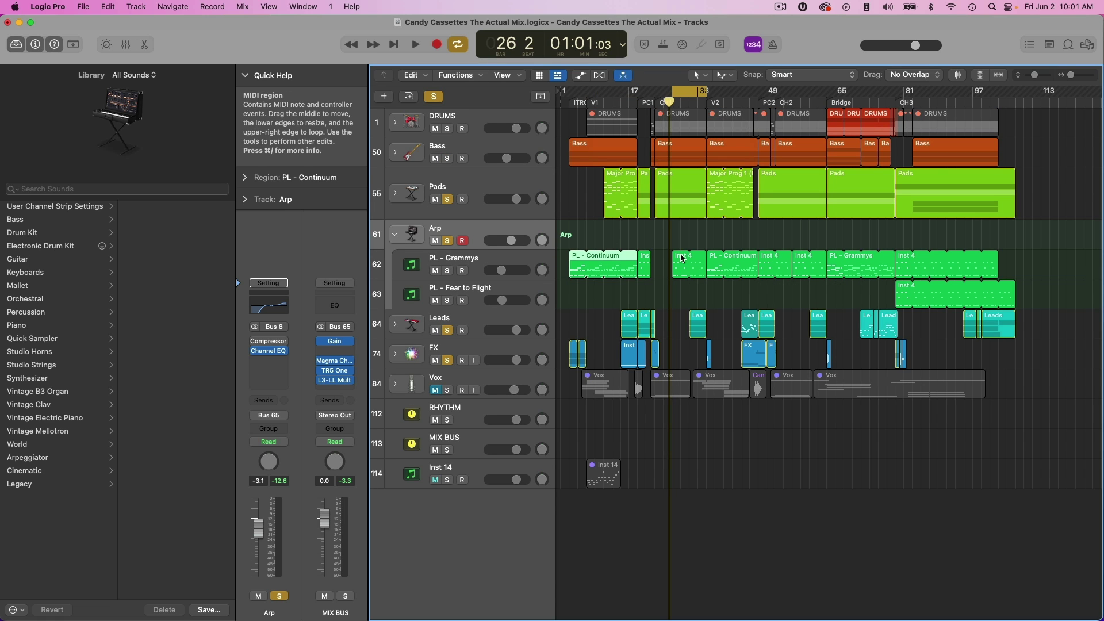
Open the Inst 4 region at bar 27 in the Piano Roll and place the playhead just before it.
{"action": "left_click", "coordinate": [683, 259]}
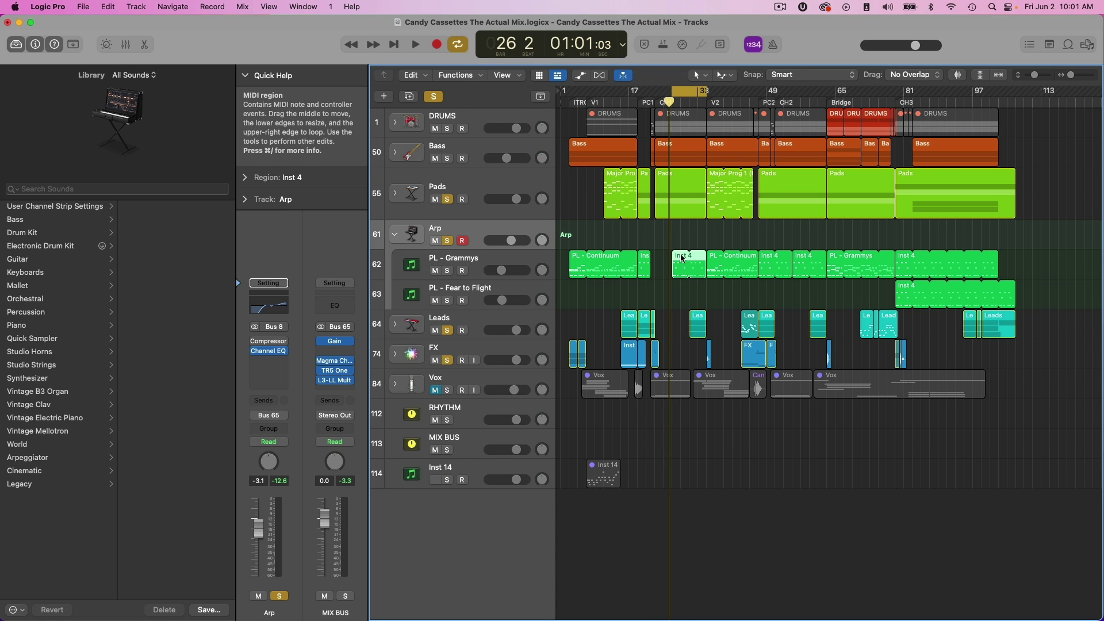
{"action": "key", "text": "p"}
{"action": "scroll", "coordinate": [747, 392], "scroll_direction": "left", "scroll_amount": 5}
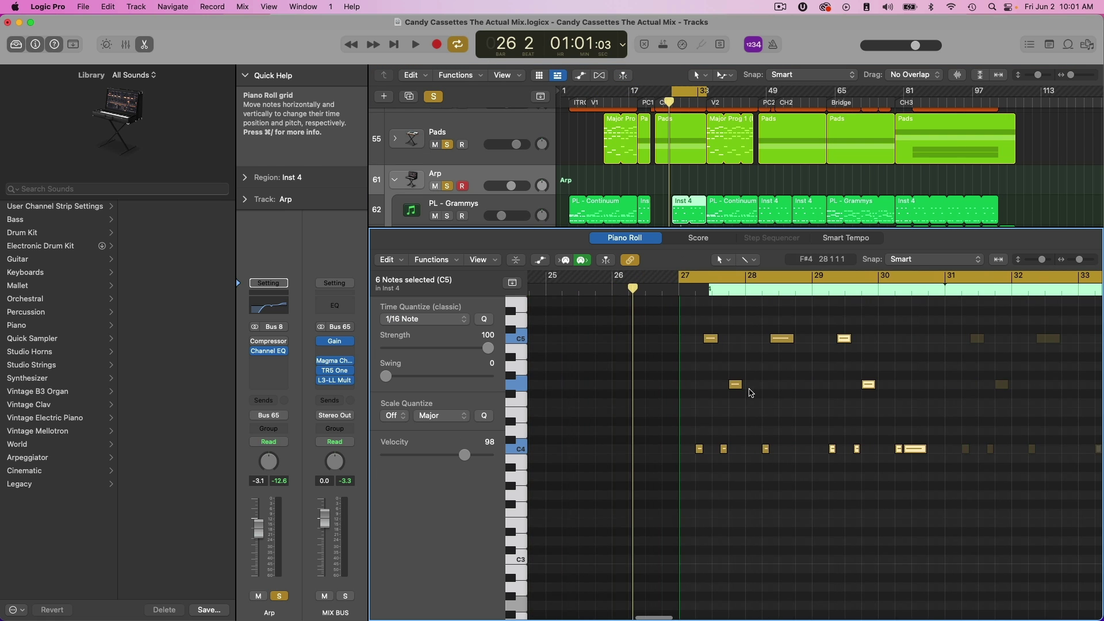
{"action": "scroll", "coordinate": [749, 392], "scroll_direction": "up", "scroll_amount": 1}
{"action": "left_click_drag", "start_coordinate": [1079, 259], "coordinate": [1082, 260]}
{"action": "left_click", "coordinate": [694, 287]}
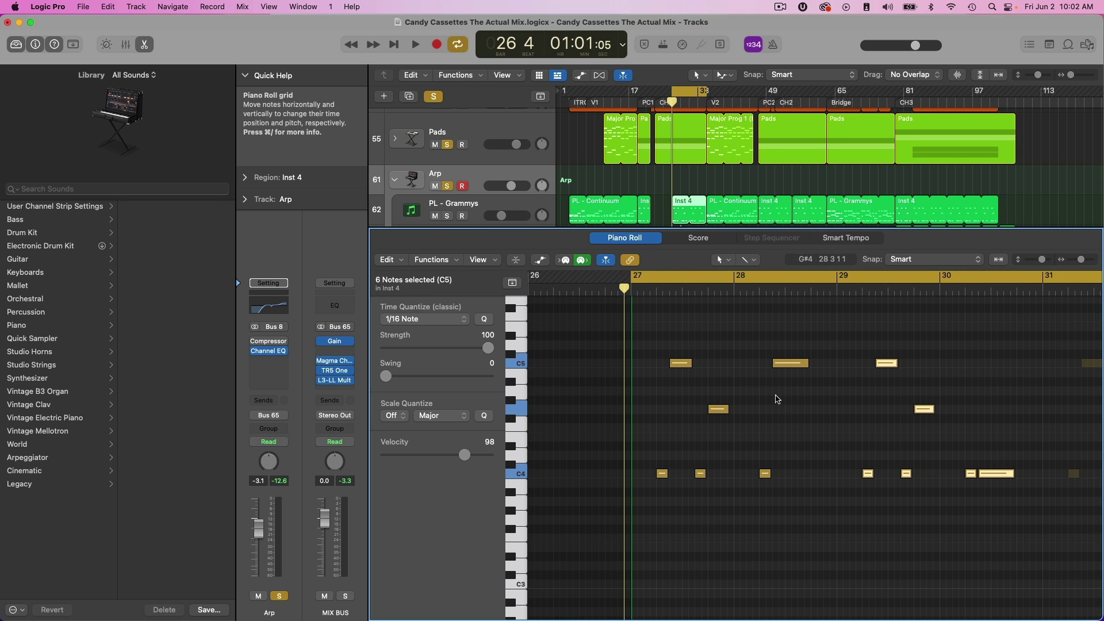
{"action": "scroll", "coordinate": [778, 423], "scroll_direction": "left", "scroll_amount": 1}
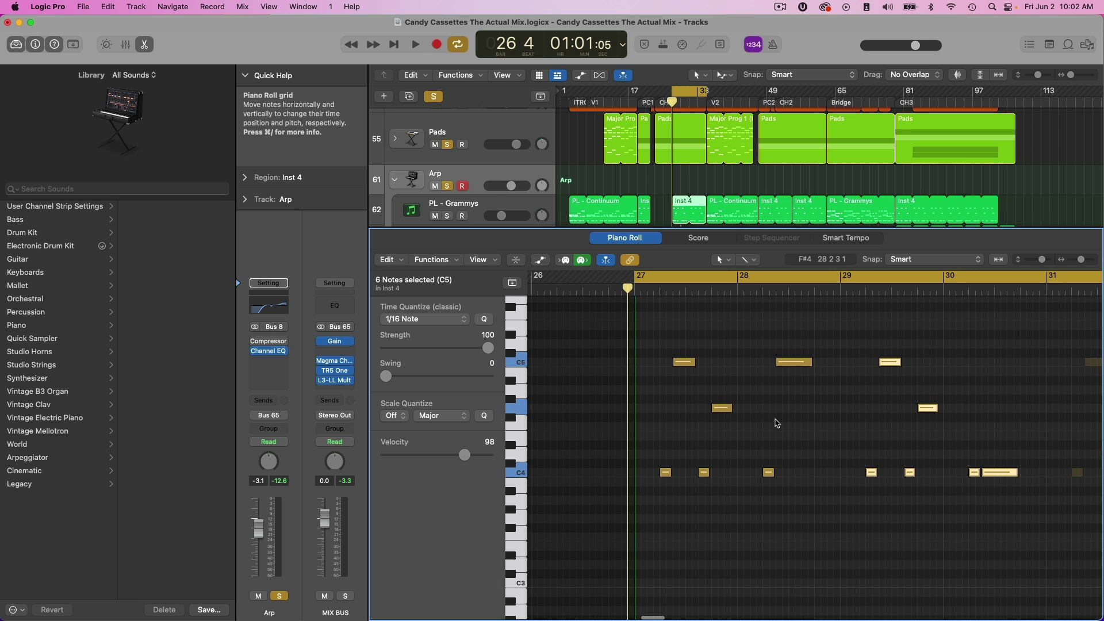
Play the song into the Inst 4 region and follow its notes in the Piano Roll.
{"action": "key", "text": "space"}
{"action": "scroll", "coordinate": [732, 198], "scroll_direction": "down", "scroll_amount": 3}
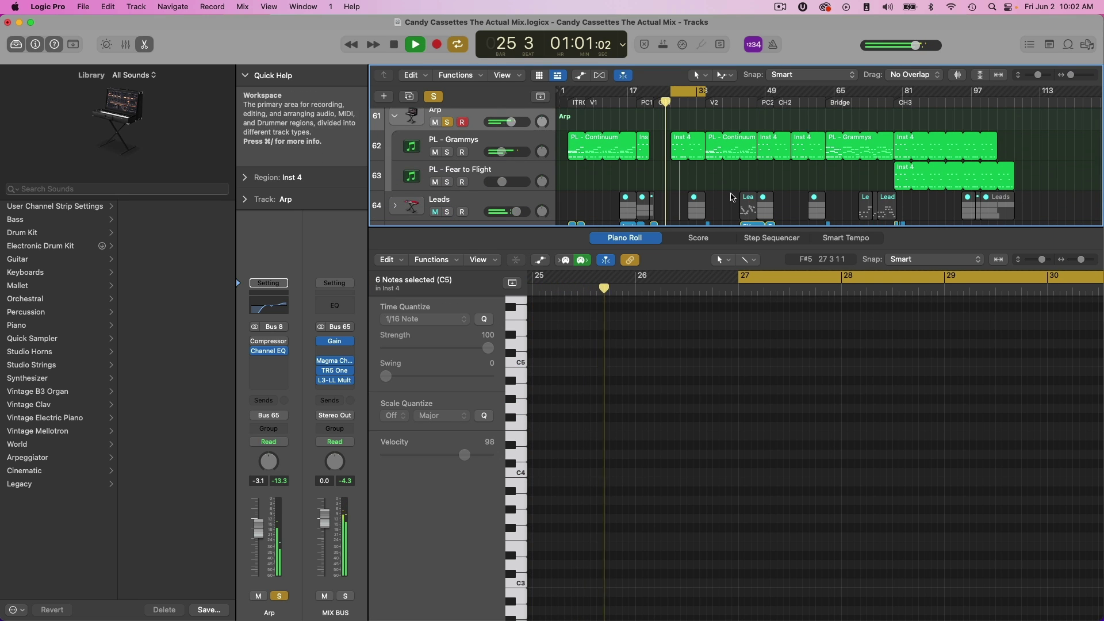
{"action": "scroll", "coordinate": [719, 178], "scroll_direction": "up", "scroll_amount": 5}
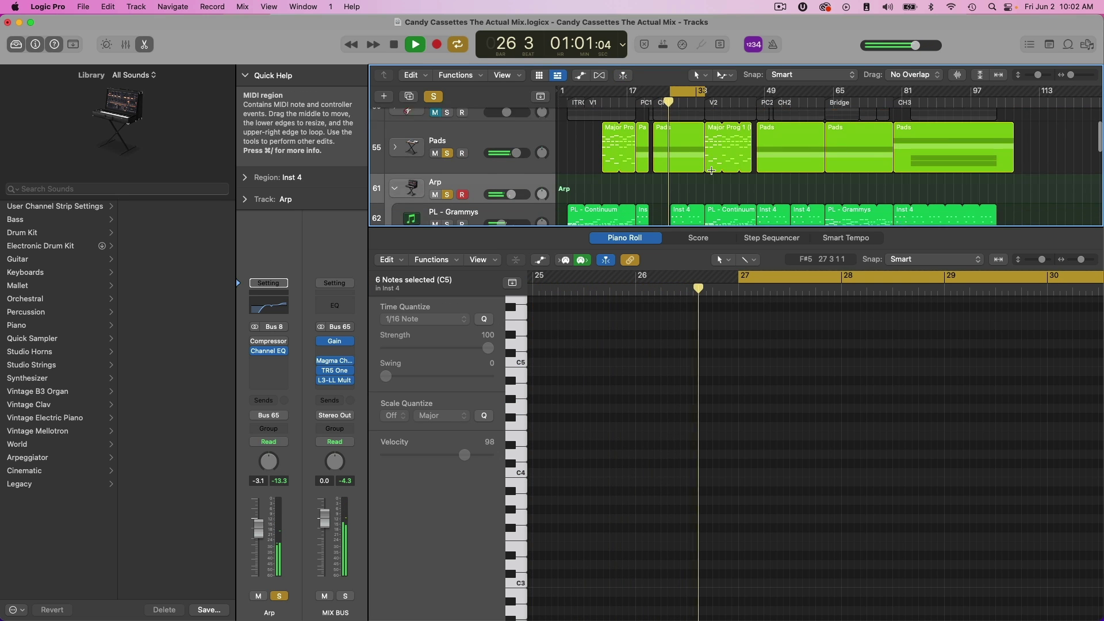
{"action": "scroll", "coordinate": [712, 171], "scroll_direction": "down", "scroll_amount": 2}
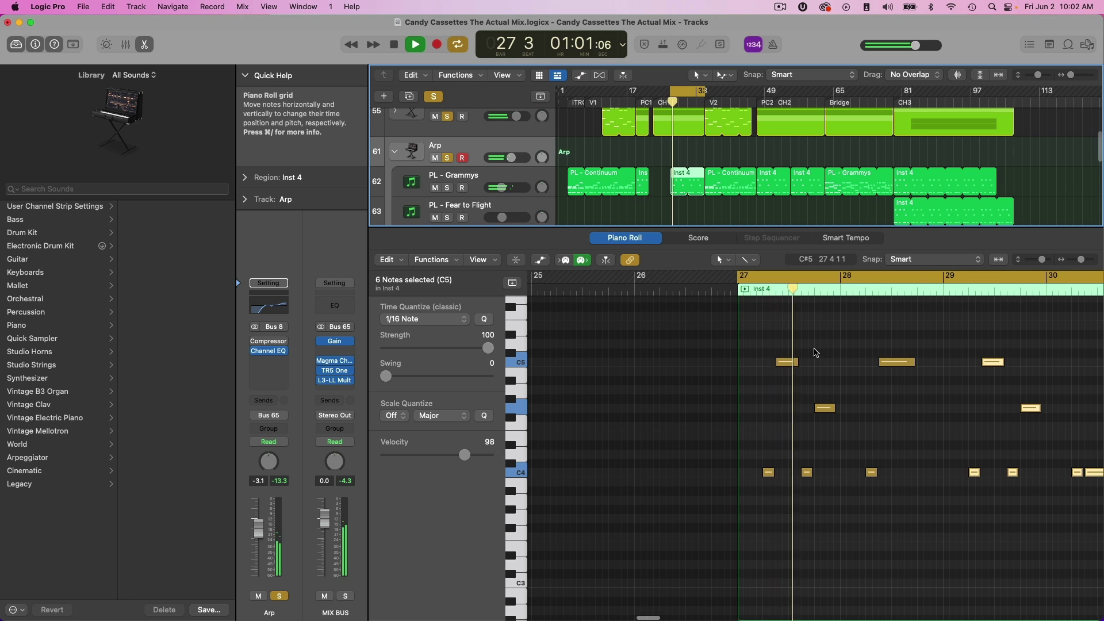
{"action": "scroll", "coordinate": [815, 348], "scroll_direction": "right", "scroll_amount": 2}
{"action": "scroll", "coordinate": [814, 348], "scroll_direction": "right", "scroll_amount": 1}
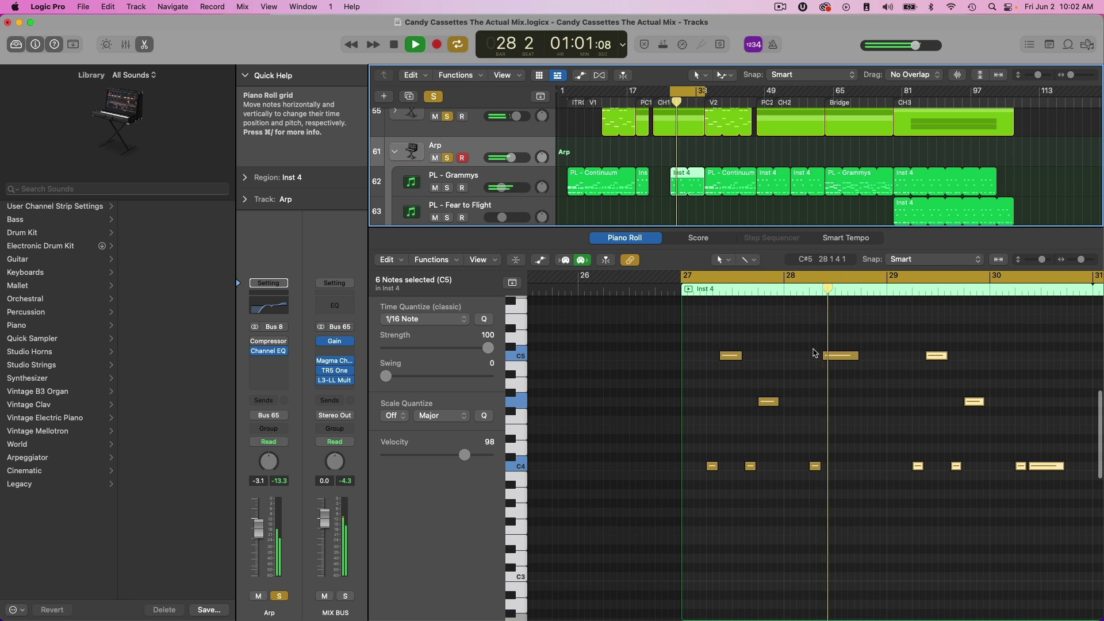
Select the PL - Grammys track with playback stopped, and enlarge the Tracks area above the Piano Roll.
{"action": "left_click", "coordinate": [455, 176]}
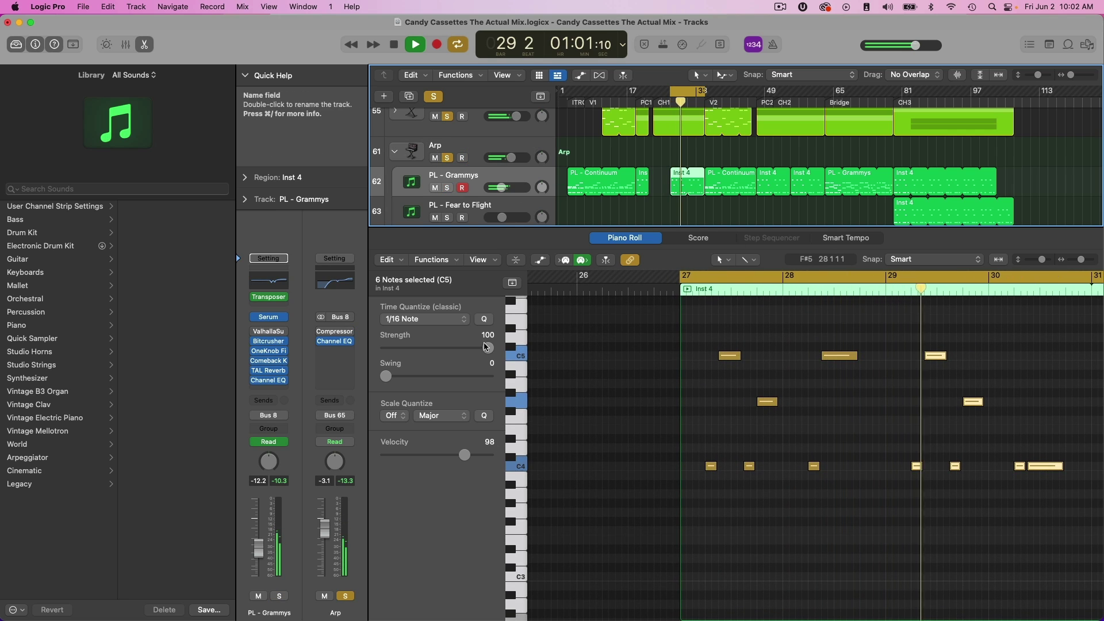
{"action": "key", "text": "space"}
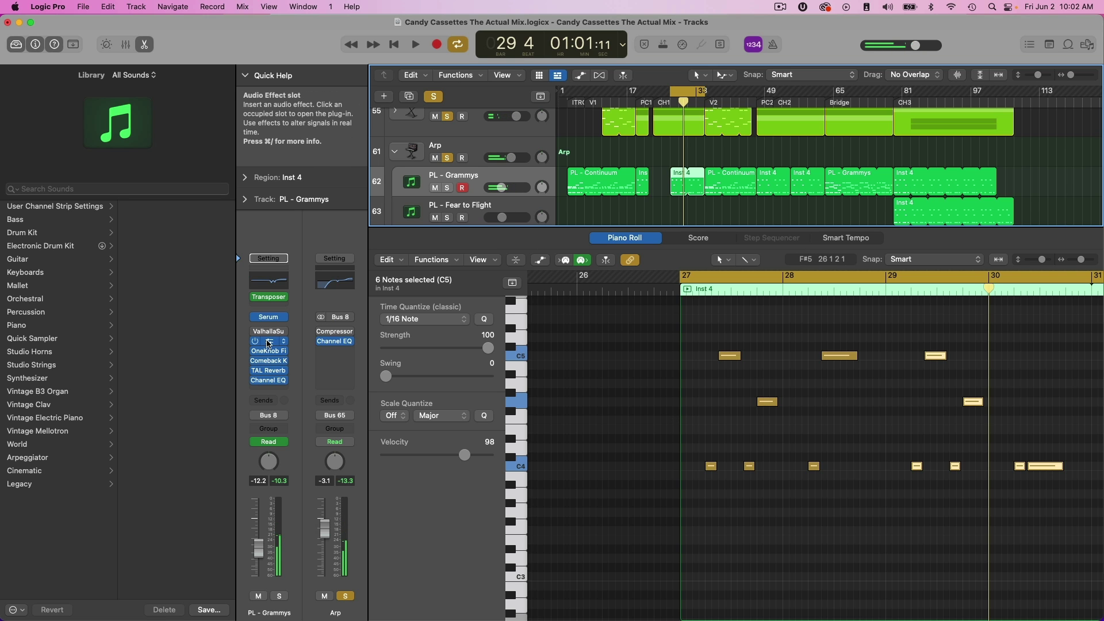
{"action": "left_click_drag", "start_coordinate": [605, 228], "coordinate": [600, 353]}
Examine the Bitcrusher and OneKnob Filter settings on the PL - Grammys channel, closing each plug-in window.
{"action": "left_click", "coordinate": [281, 340]}
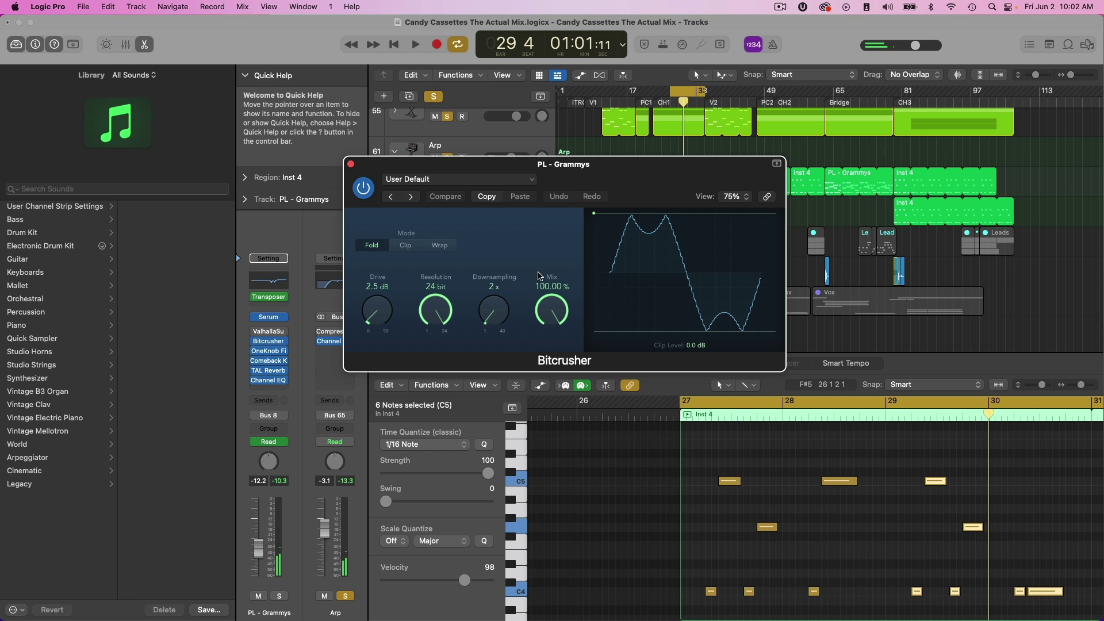
{"action": "left_click", "coordinate": [279, 343]}
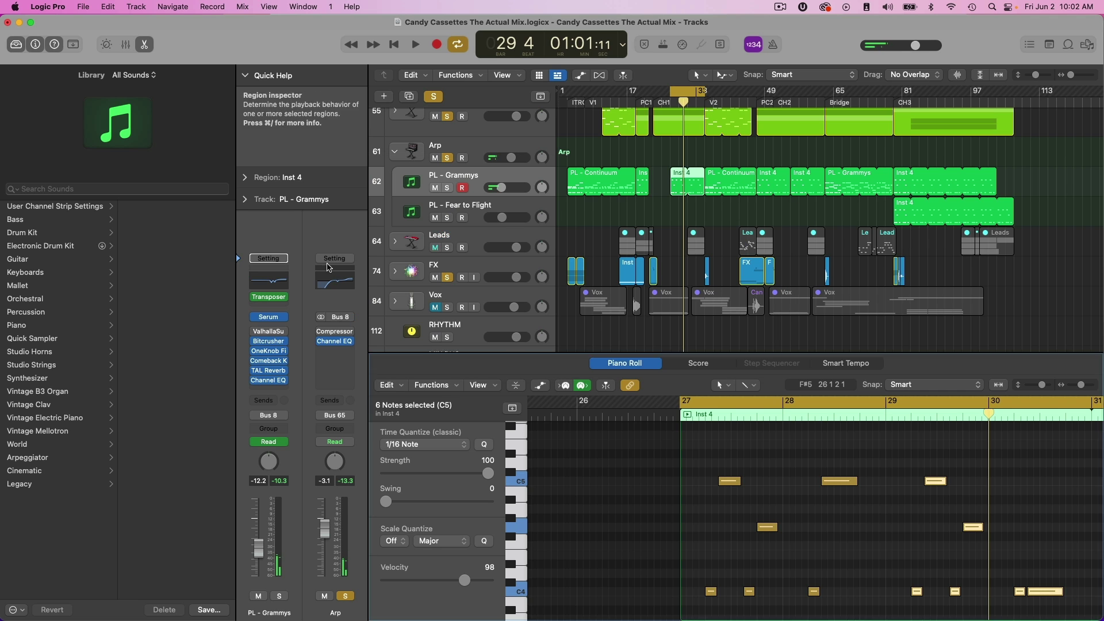
{"action": "left_click", "coordinate": [271, 354]}
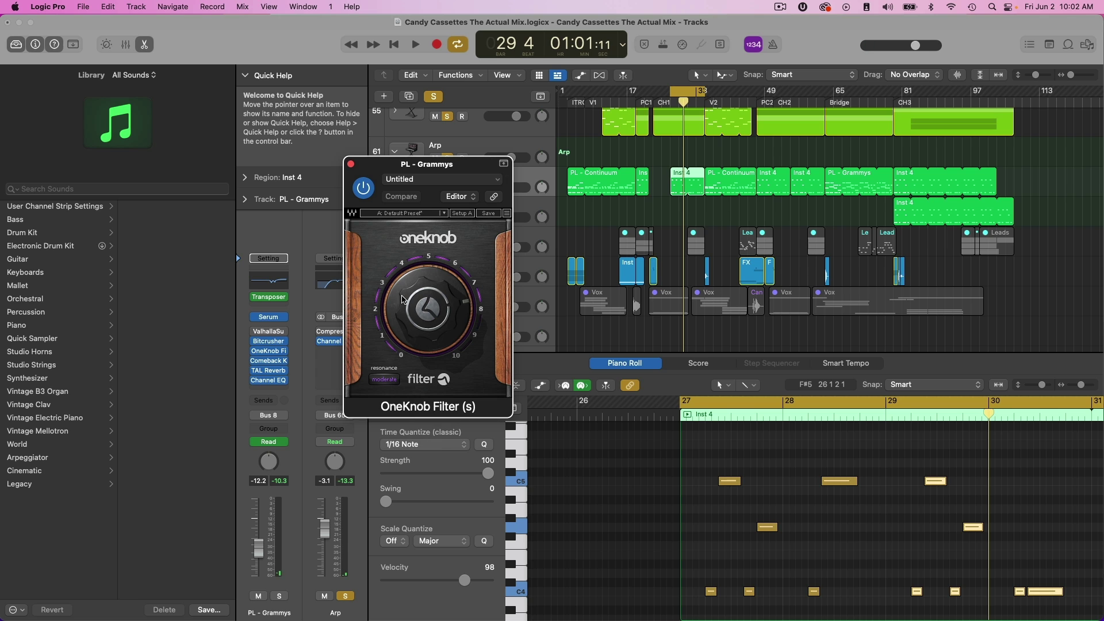
{"action": "left_click", "coordinate": [350, 164]}
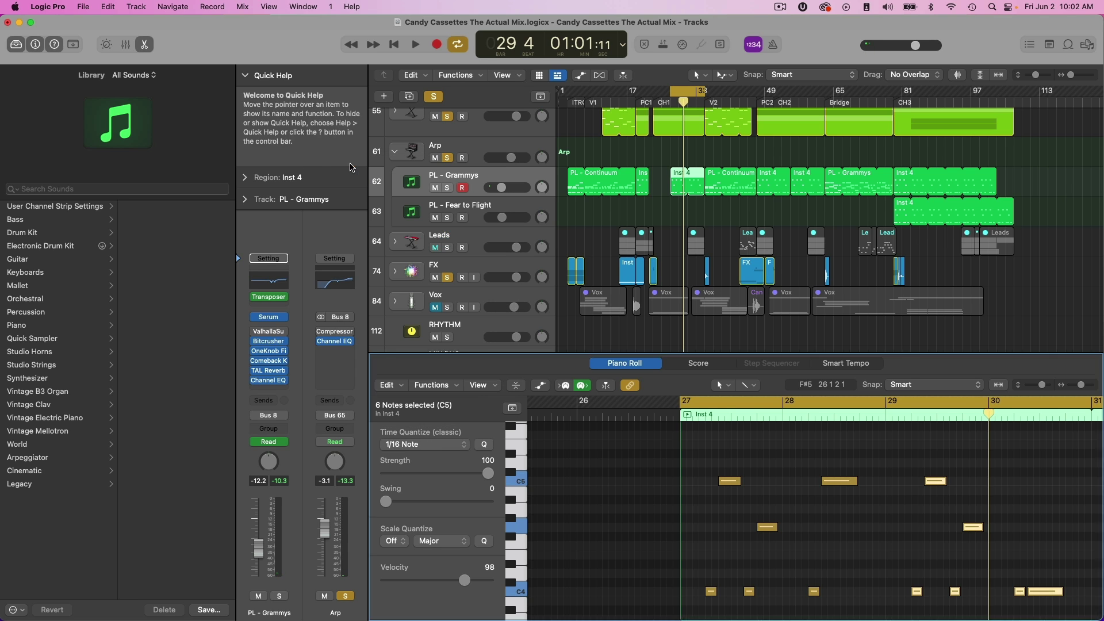
Examine the Comeback Kid delay and TAL Reverb settings on the PL - Grammys channel, keeping their windows clear of the notes.
{"action": "left_click", "coordinate": [268, 364]}
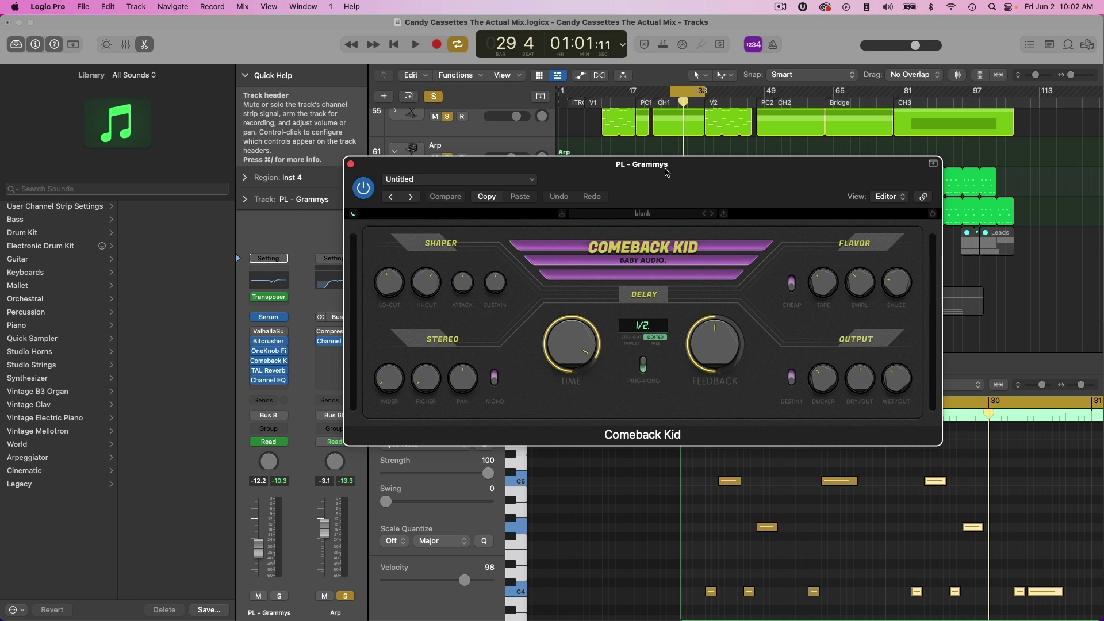
{"action": "left_click_drag", "start_coordinate": [729, 186], "coordinate": [663, 148]}
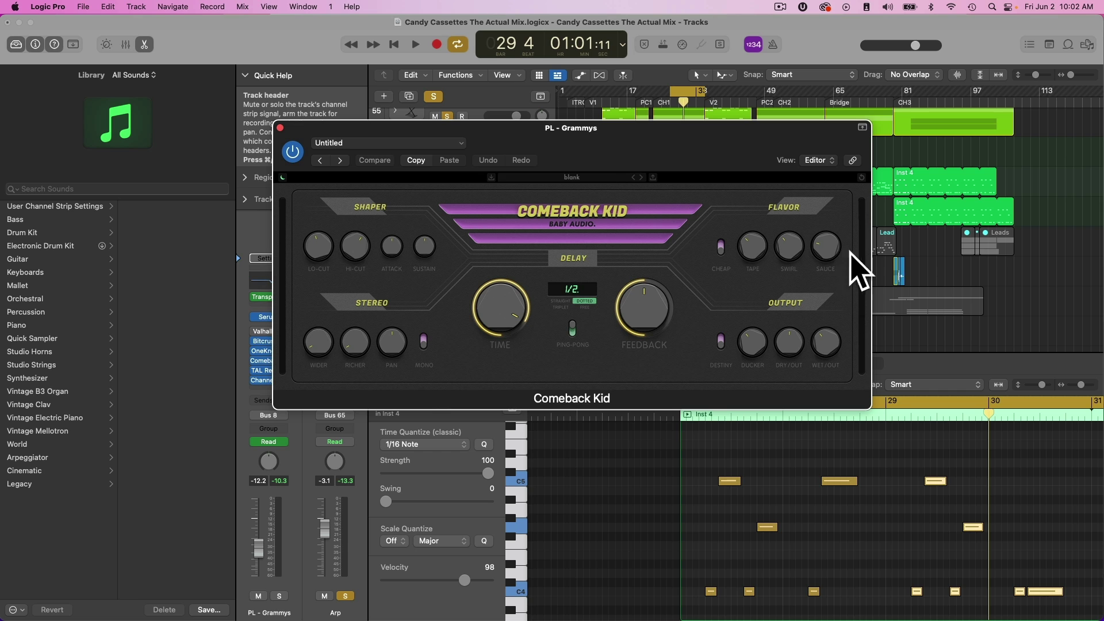
{"action": "mouse_move", "coordinate": [760, 249]}
{"action": "left_click", "coordinate": [261, 371]}
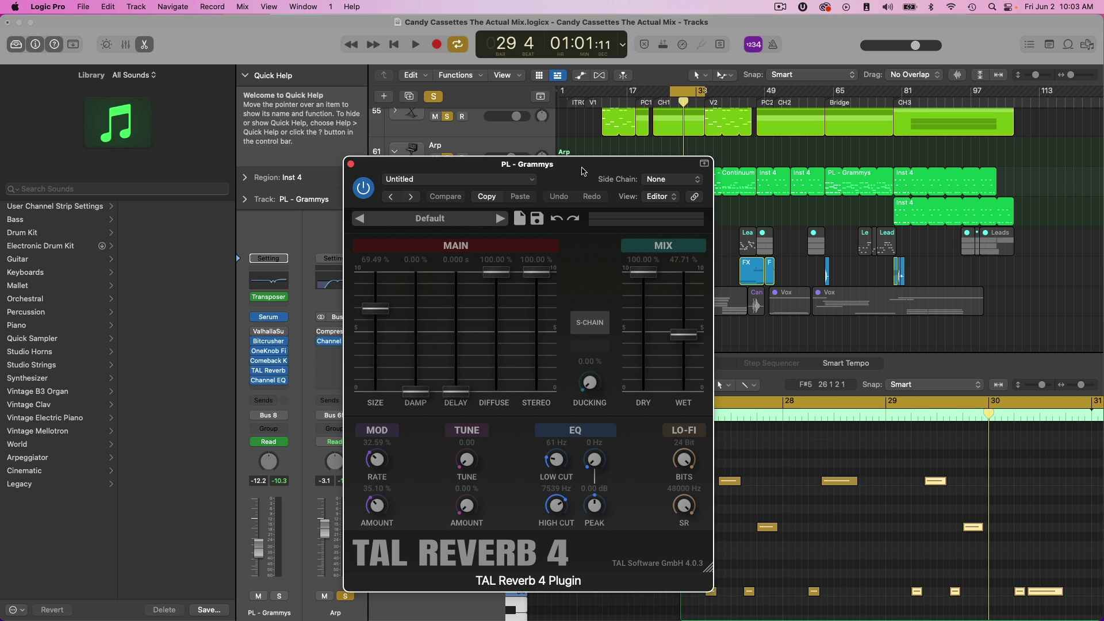
{"action": "left_click_drag", "start_coordinate": [582, 165], "coordinate": [577, 121]}
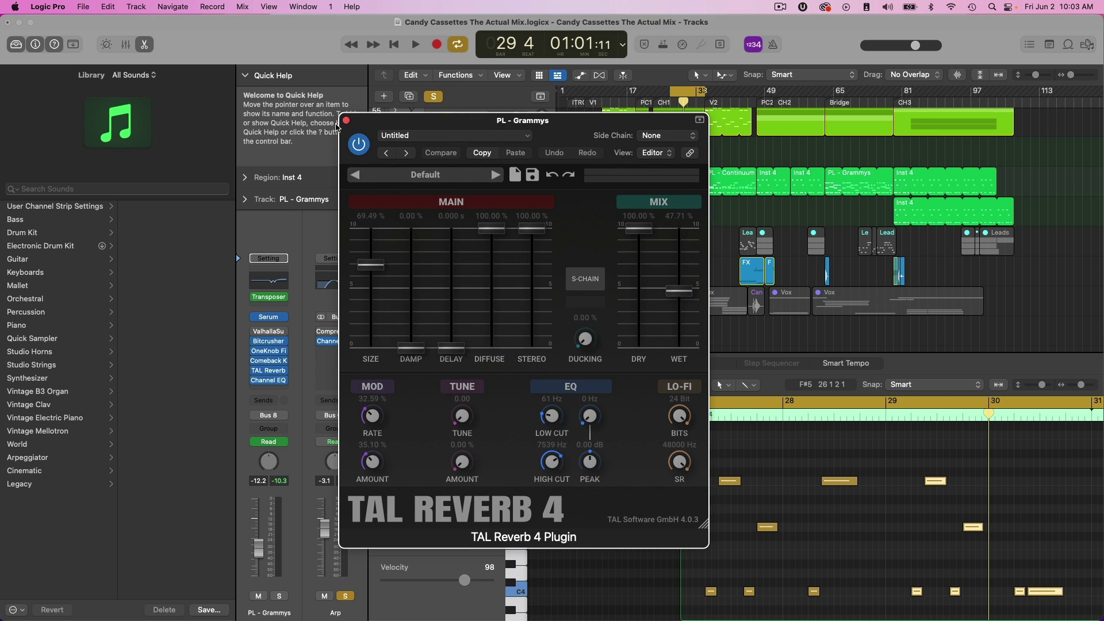
{"action": "left_click", "coordinate": [346, 122]}
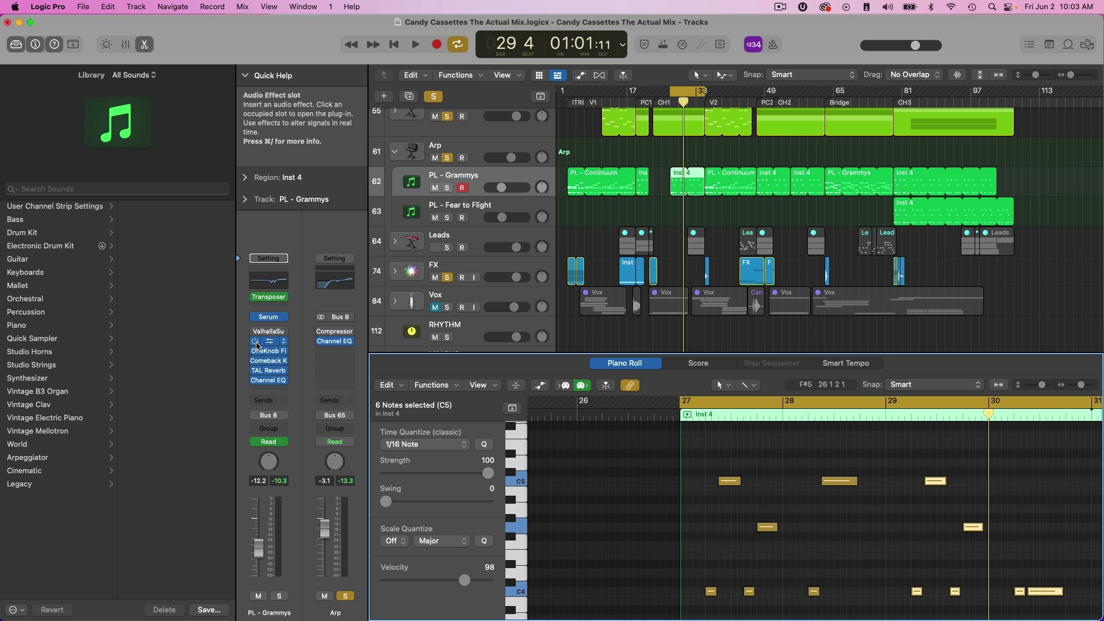
Review the Channel EQ on the PL - Grammys channel and move it directly above Bitcrusher in the effects chain.
{"action": "left_click", "coordinate": [267, 382]}
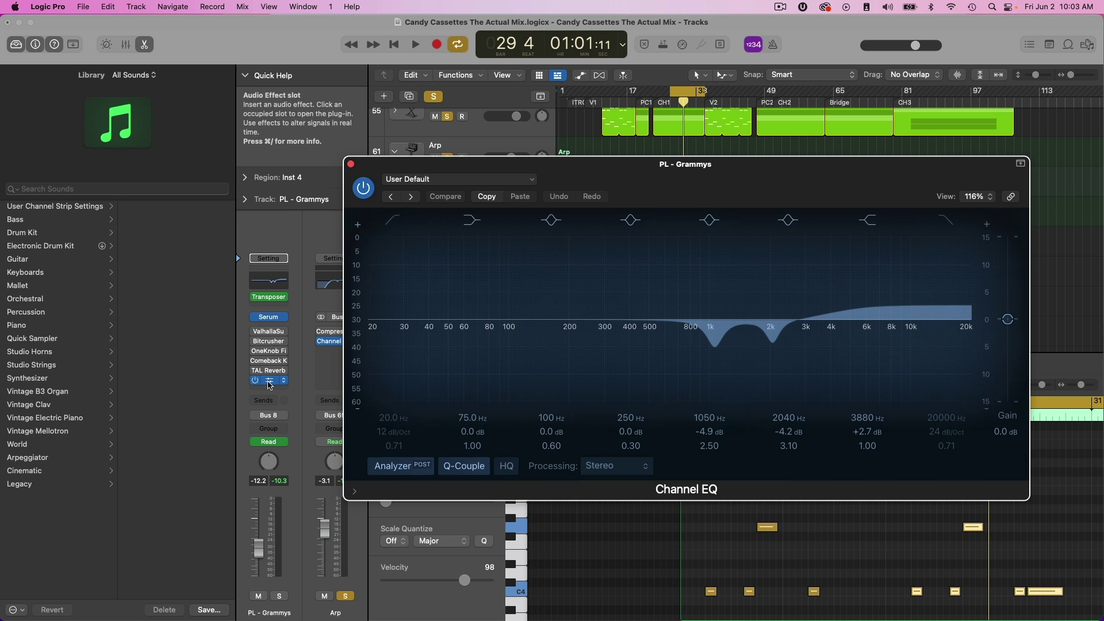
{"action": "left_click_drag", "start_coordinate": [268, 381], "coordinate": [280, 347]}
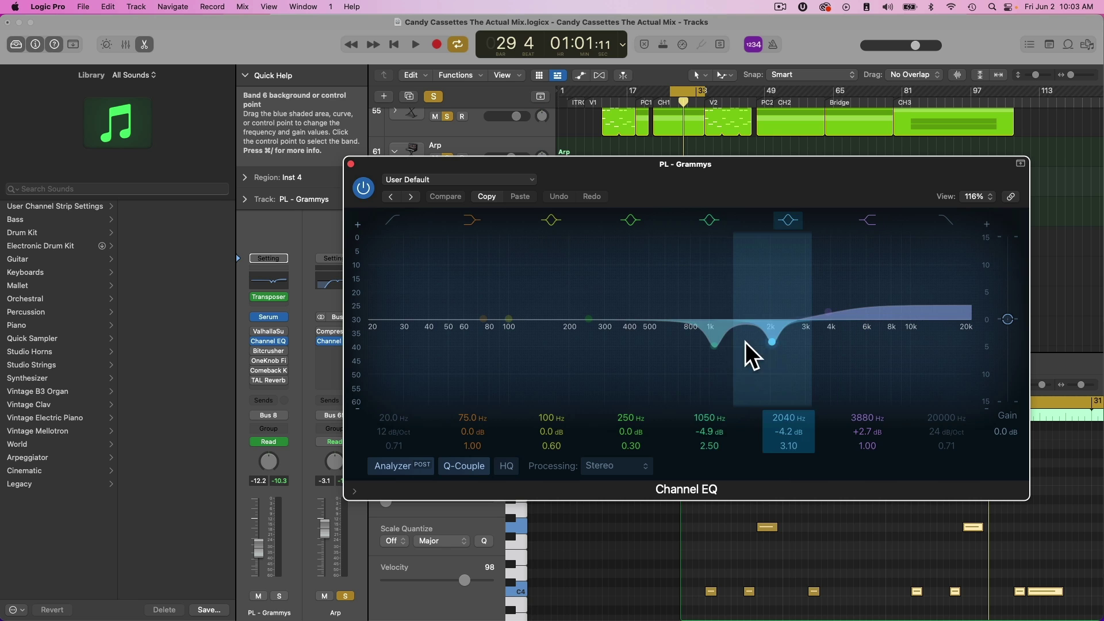
{"action": "left_click", "coordinate": [351, 164]}
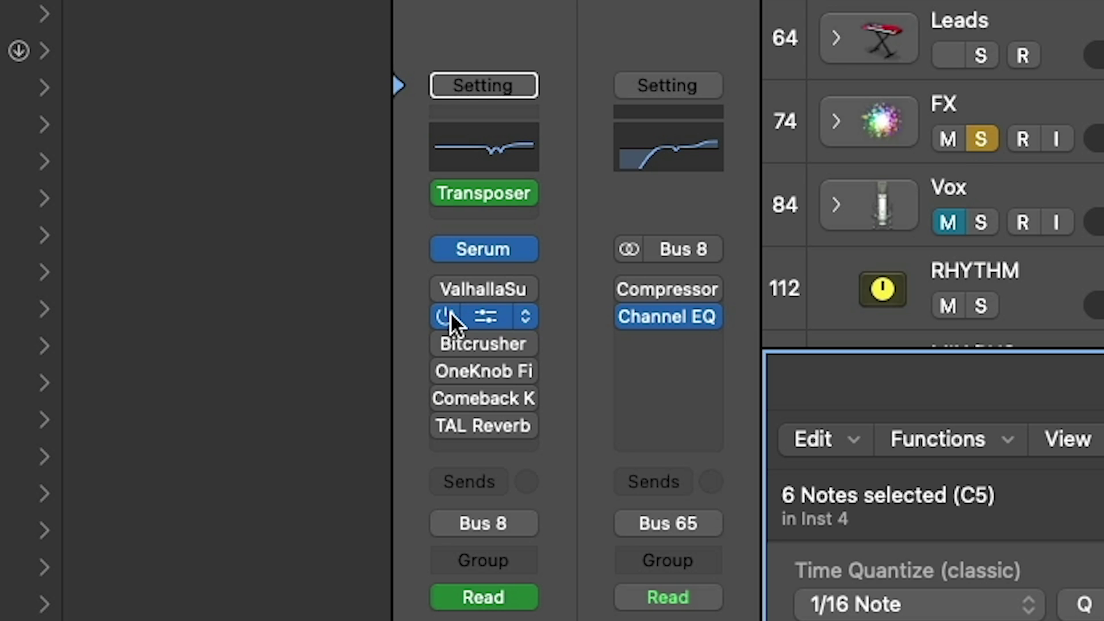
Bypass Channel EQ on the PL - Grammys channel, and switch Channel EQ, Bitcrusher, OneKnob Filter, Comeback Kid and TAL Reverb on one after another.
{"action": "left_click", "coordinate": [449, 315]}
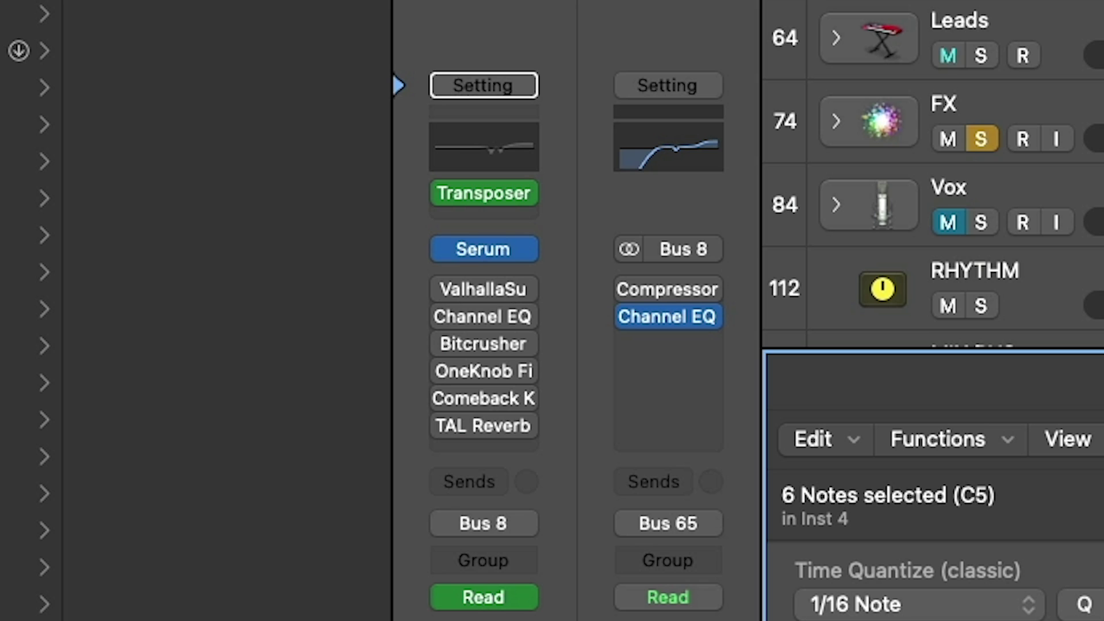
{"action": "scroll", "coordinate": [933, 174], "scroll_direction": "up", "scroll_amount": 3}
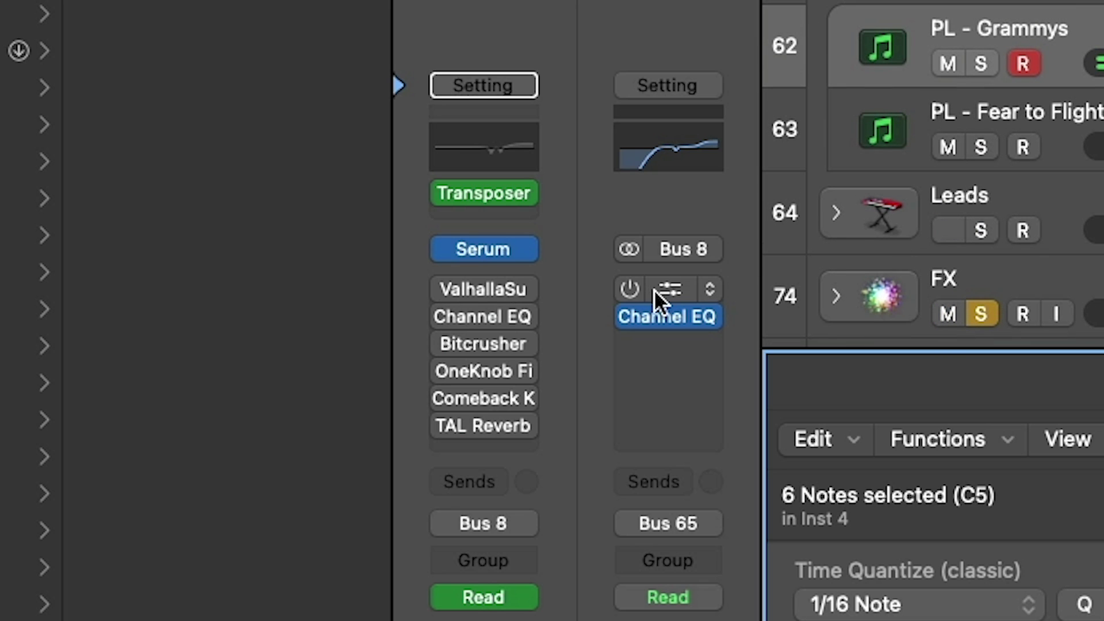
{"action": "left_click", "coordinate": [444, 317]}
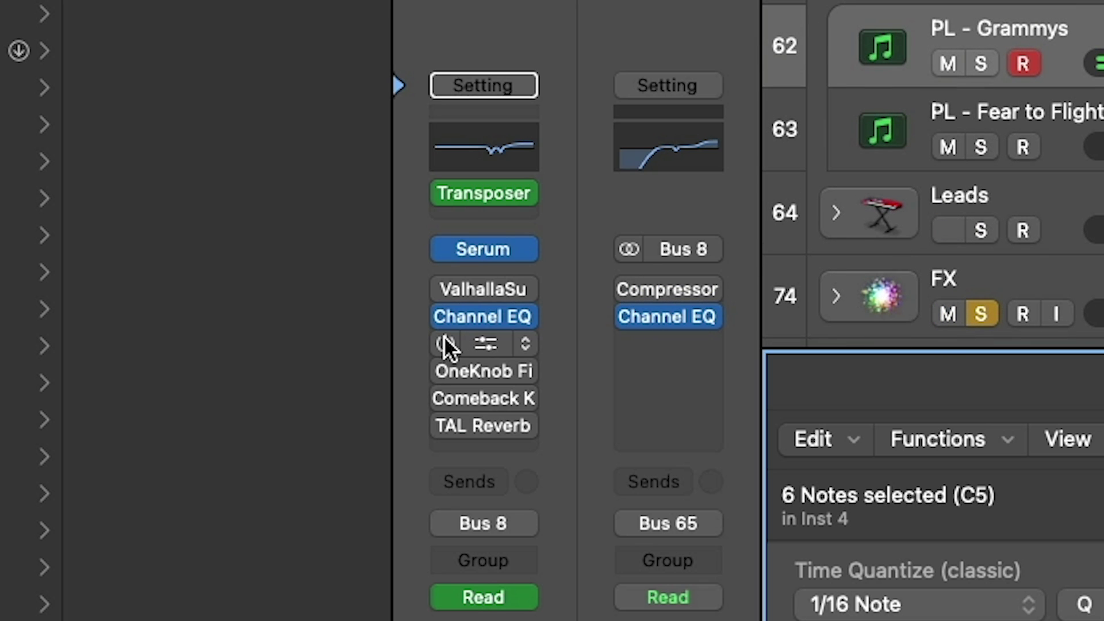
{"action": "left_click", "coordinate": [444, 344]}
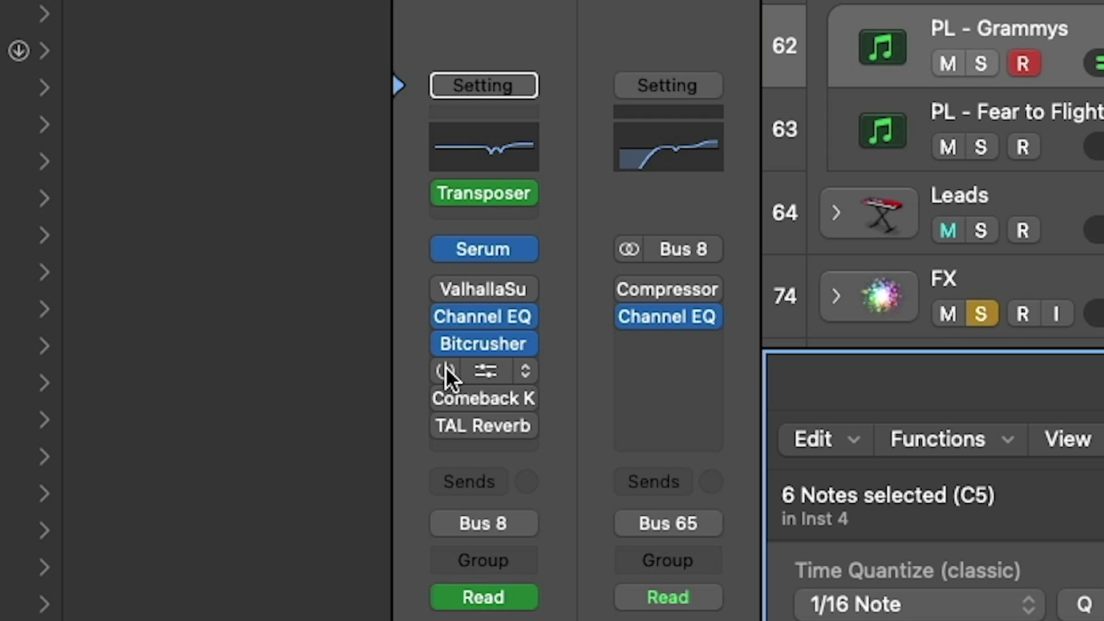
{"action": "left_click", "coordinate": [441, 397]}
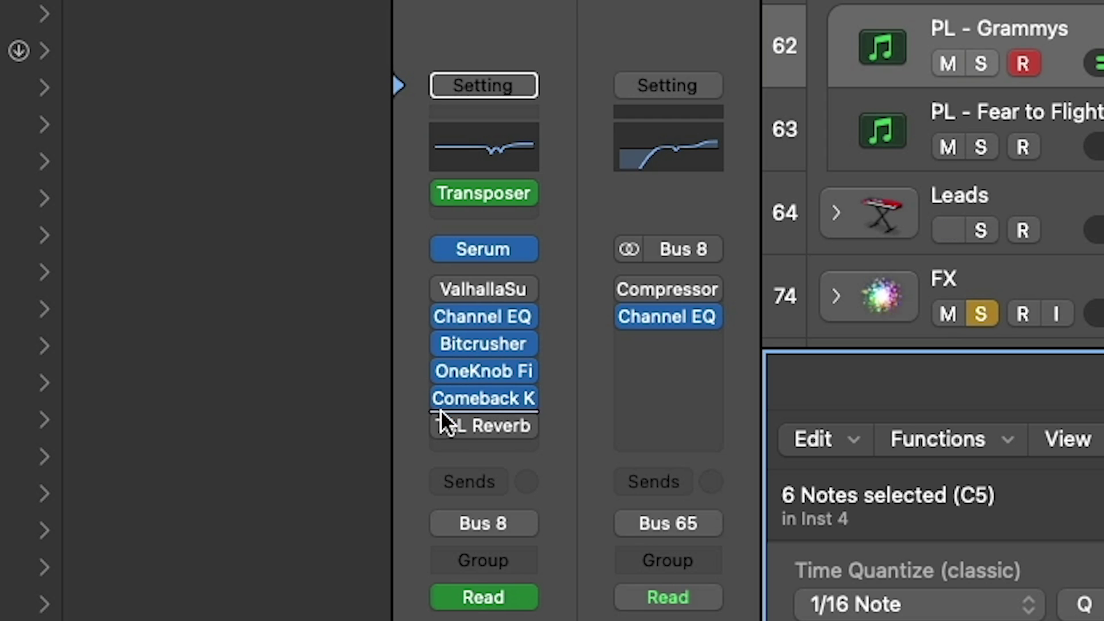
{"action": "left_click", "coordinate": [439, 426]}
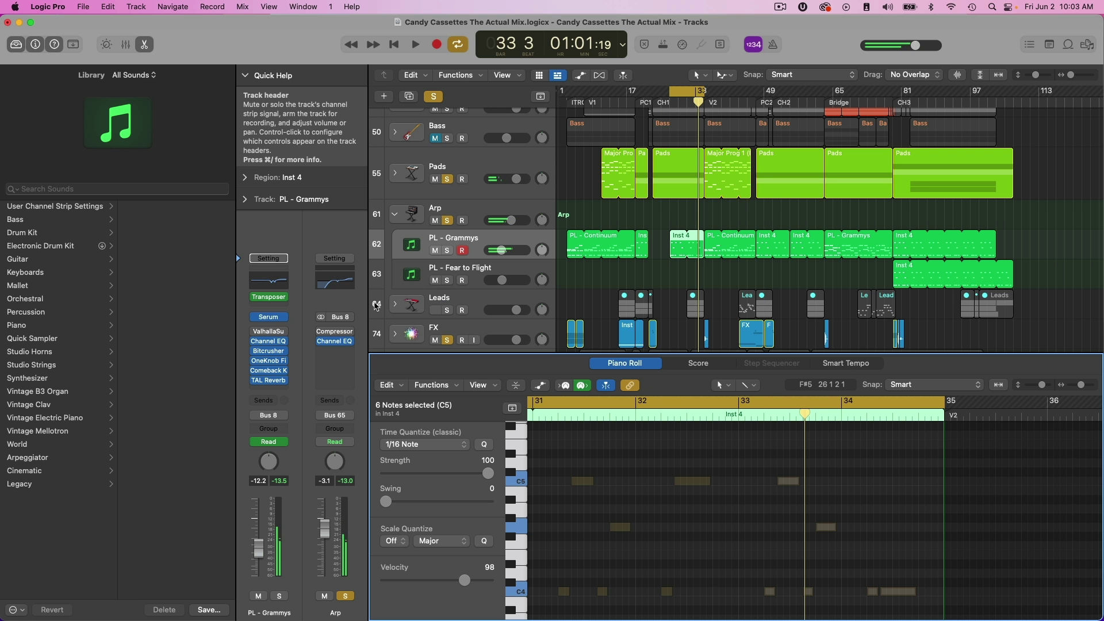
Open the Serum instrument on the PL - Grammys channel and browse the Synthpop category of its preset list around PL - Grammys.
{"action": "left_click", "coordinate": [270, 318]}
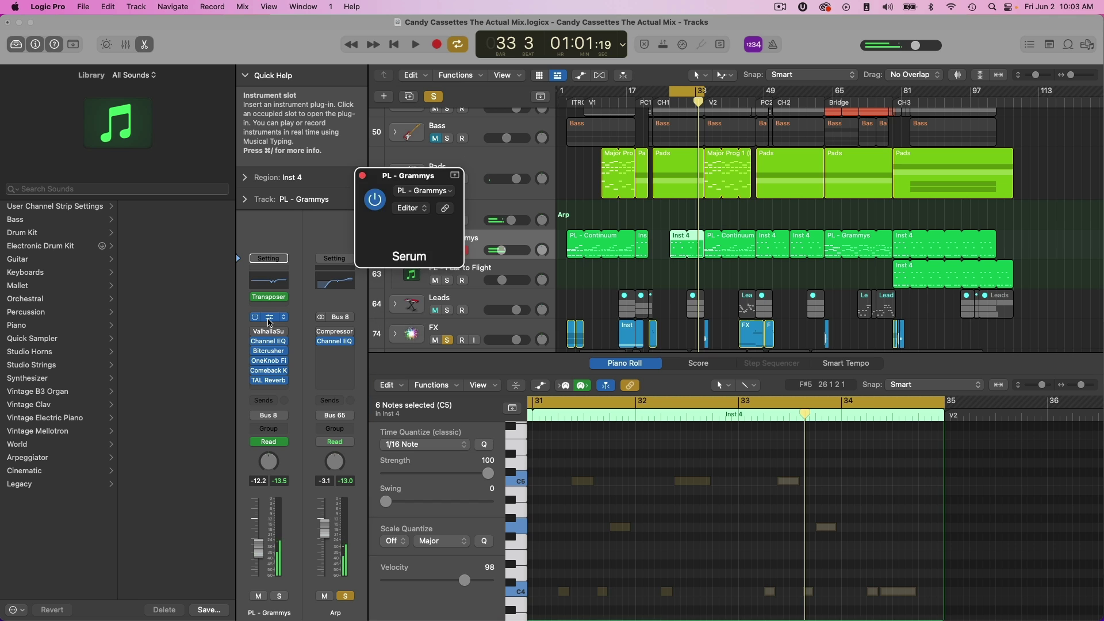
{"action": "left_click_drag", "start_coordinate": [600, 171], "coordinate": [267, 28]}
{"action": "left_click_drag", "start_coordinate": [355, 48], "coordinate": [381, 39]}
{"action": "left_click", "coordinate": [348, 84]}
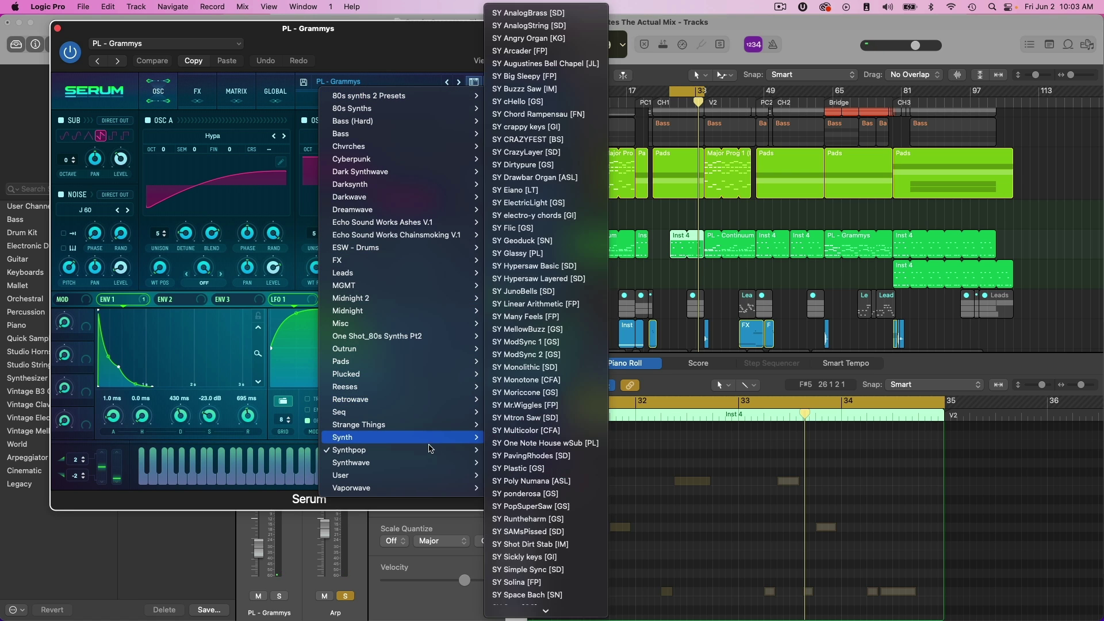
{"action": "mouse_move", "coordinate": [466, 462]}
{"action": "scroll", "coordinate": [533, 466], "scroll_direction": "down", "scroll_amount": 10}
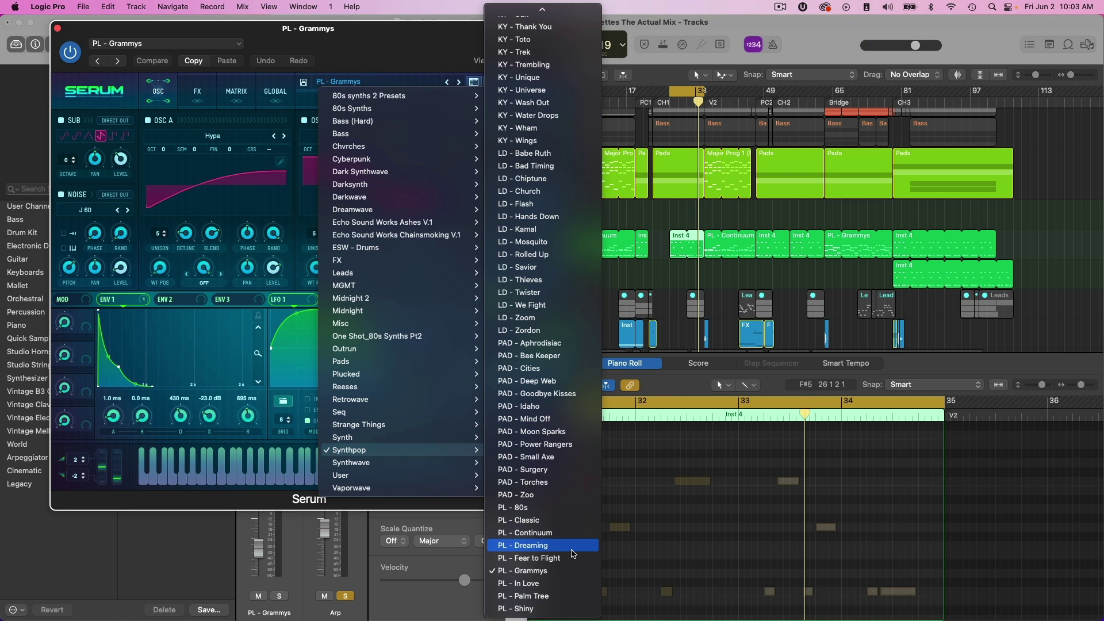
{"action": "left_click", "coordinate": [170, 33]}
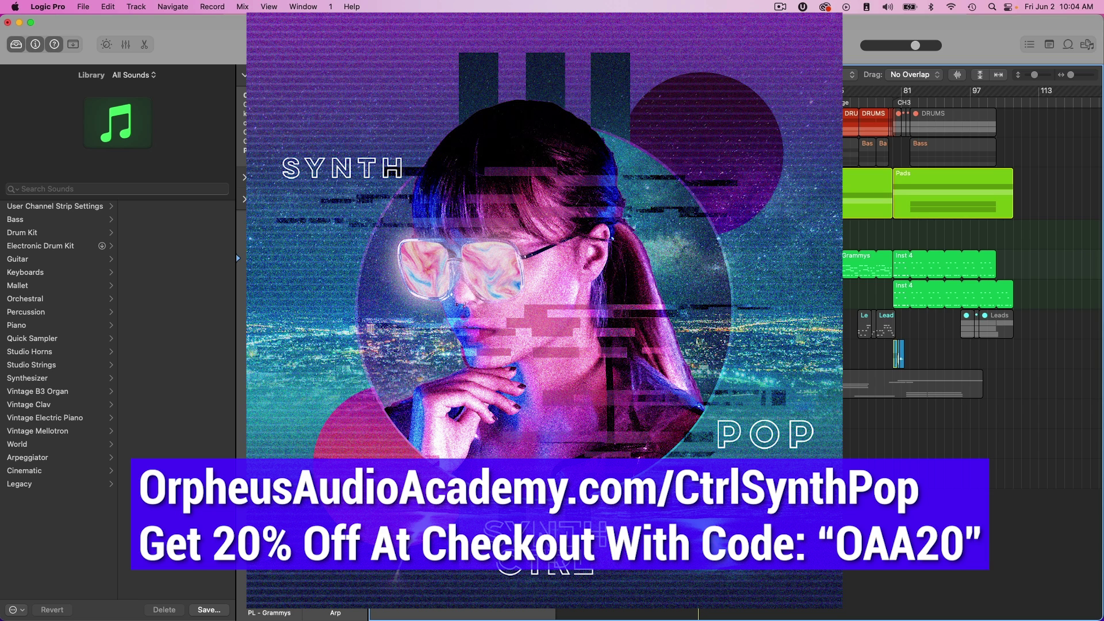
Select the PL - Fear to Flight track and show the notes of its Inst 4 region at CH3 in an enlarged Piano Roll.
{"action": "scroll", "coordinate": [808, 232], "scroll_direction": "right", "scroll_amount": 8}
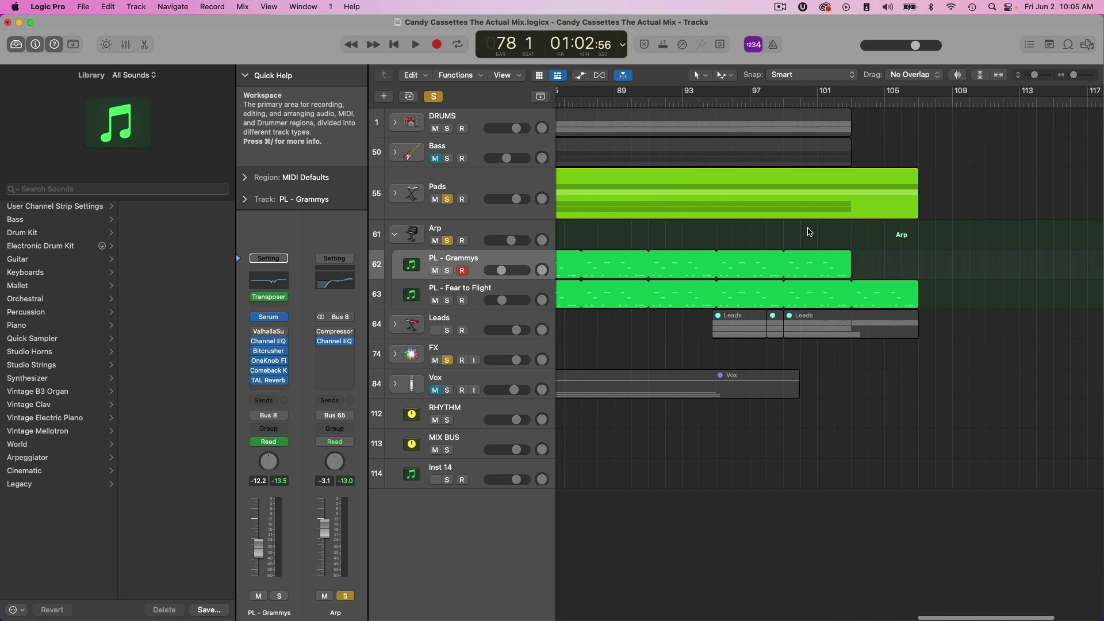
{"action": "scroll", "coordinate": [809, 232], "scroll_direction": "left", "scroll_amount": 5}
{"action": "left_click", "coordinate": [468, 286]}
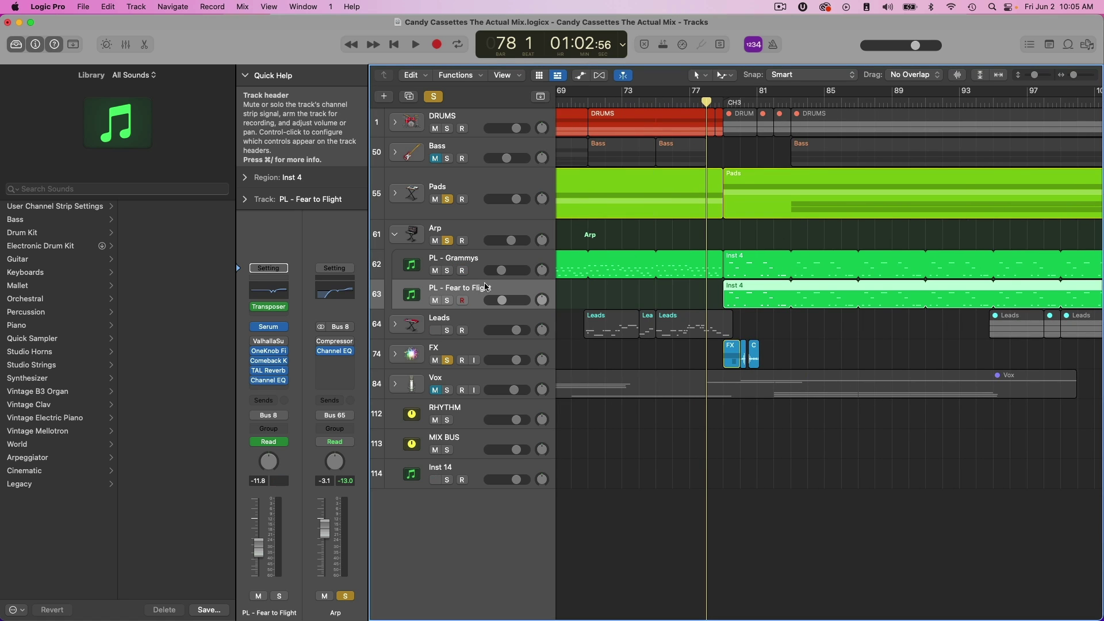
{"action": "double_click", "coordinate": [751, 283]}
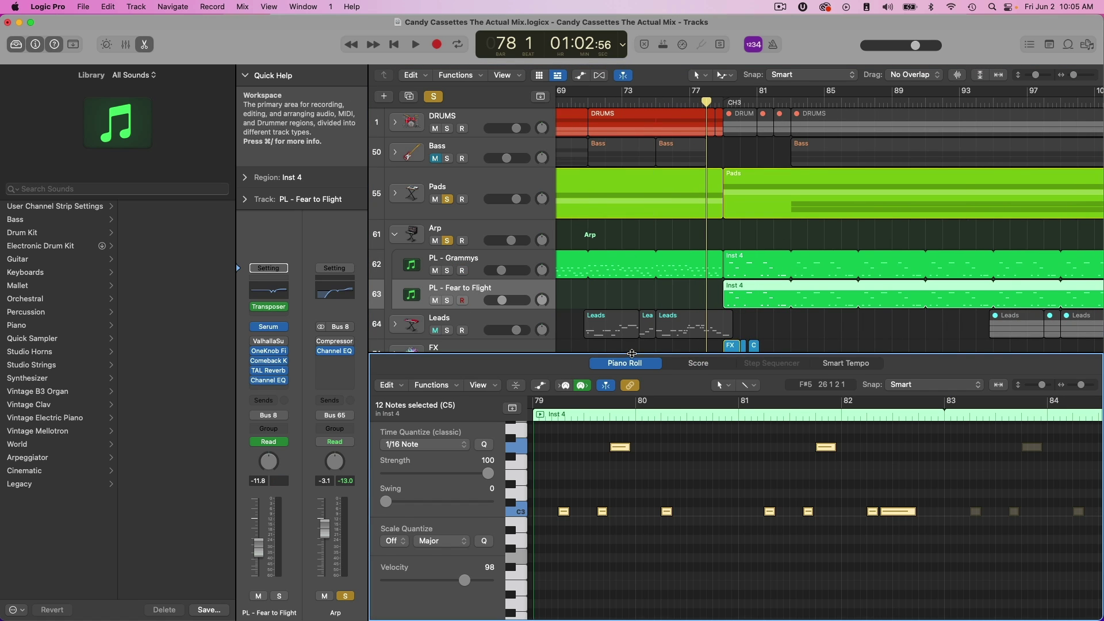
{"action": "left_click_drag", "start_coordinate": [632, 353], "coordinate": [633, 230]}
{"action": "left_click_drag", "start_coordinate": [1084, 263], "coordinate": [1079, 264]}
{"action": "scroll", "coordinate": [855, 327], "scroll_direction": "up", "scroll_amount": 5}
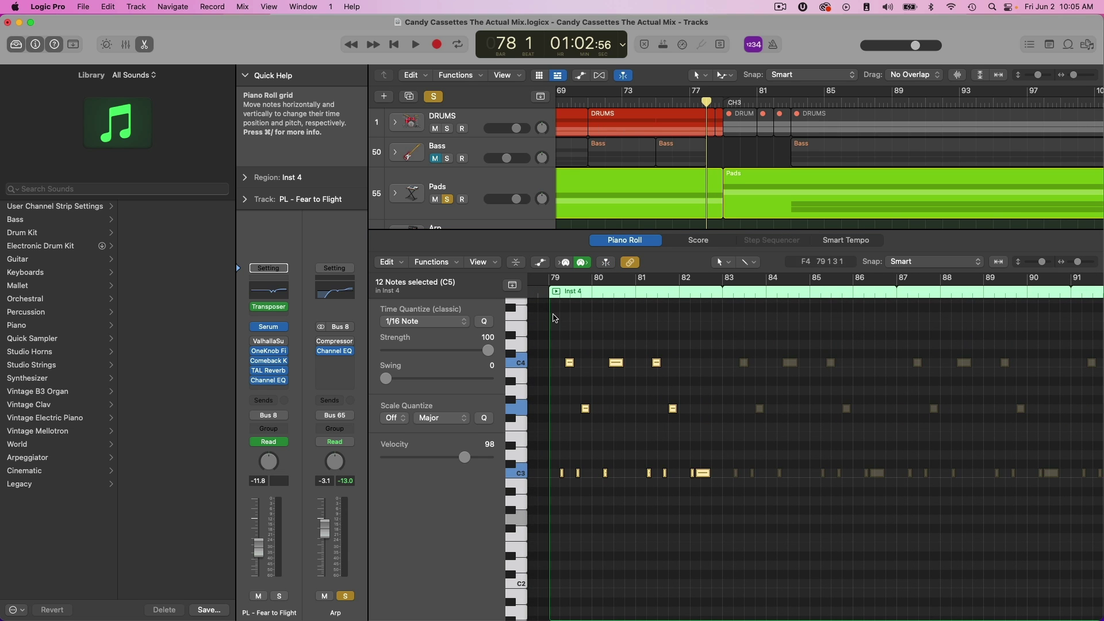
Make room for the arpeggio tracks, play the song into CH3 and take the FX track out of solo.
{"action": "left_click_drag", "start_coordinate": [582, 231], "coordinate": [582, 374]}
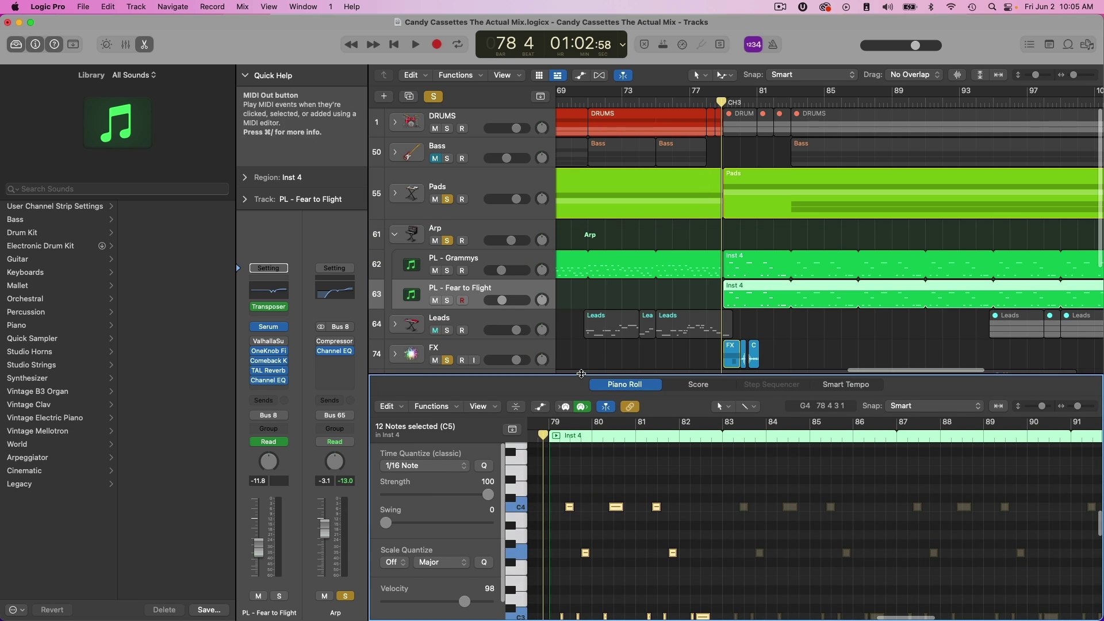
{"action": "left_click_drag", "start_coordinate": [1074, 75], "coordinate": [1071, 75]}
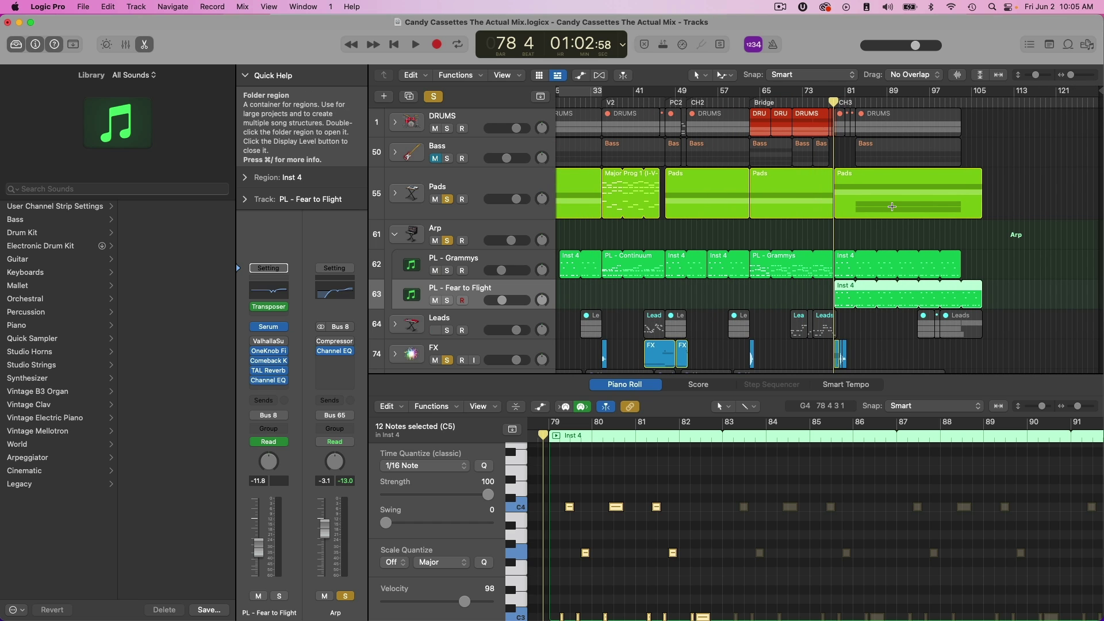
{"action": "key", "text": "space"}
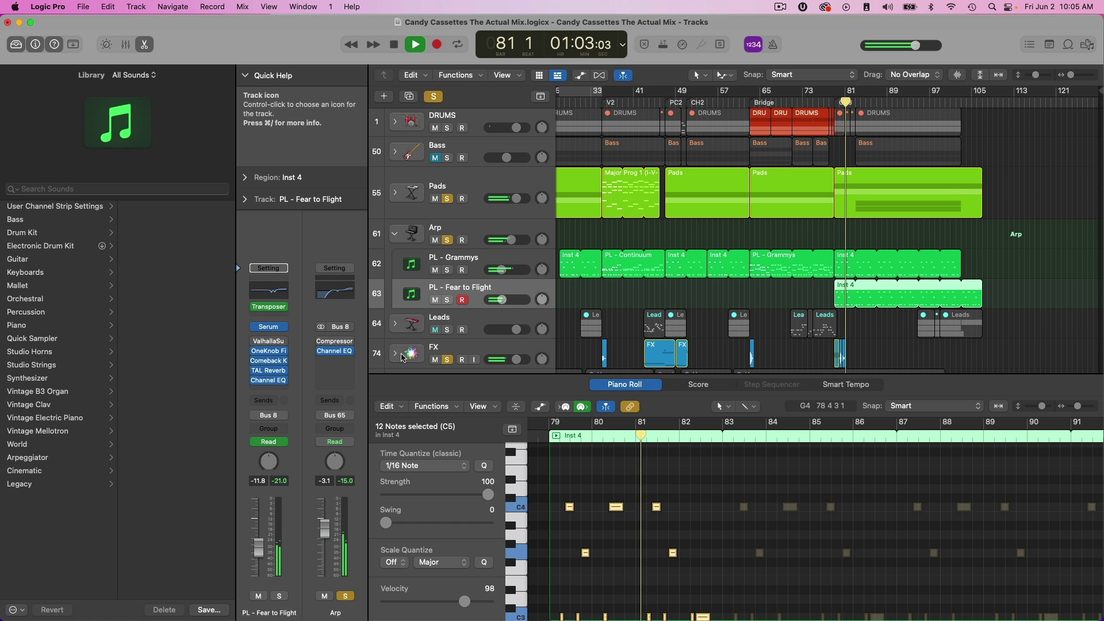
{"action": "left_click", "coordinate": [615, 302]}
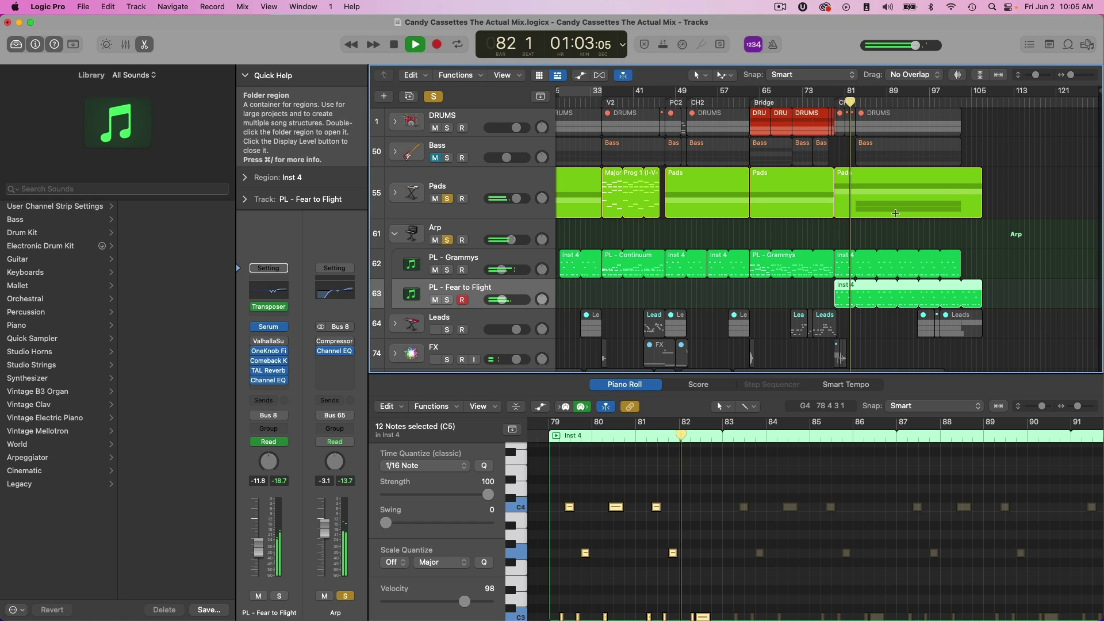
Mute and unmute PL - Fear to Flight during playback to compare the arpeggio layers, and stop playback.
{"action": "left_click", "coordinate": [440, 299]}
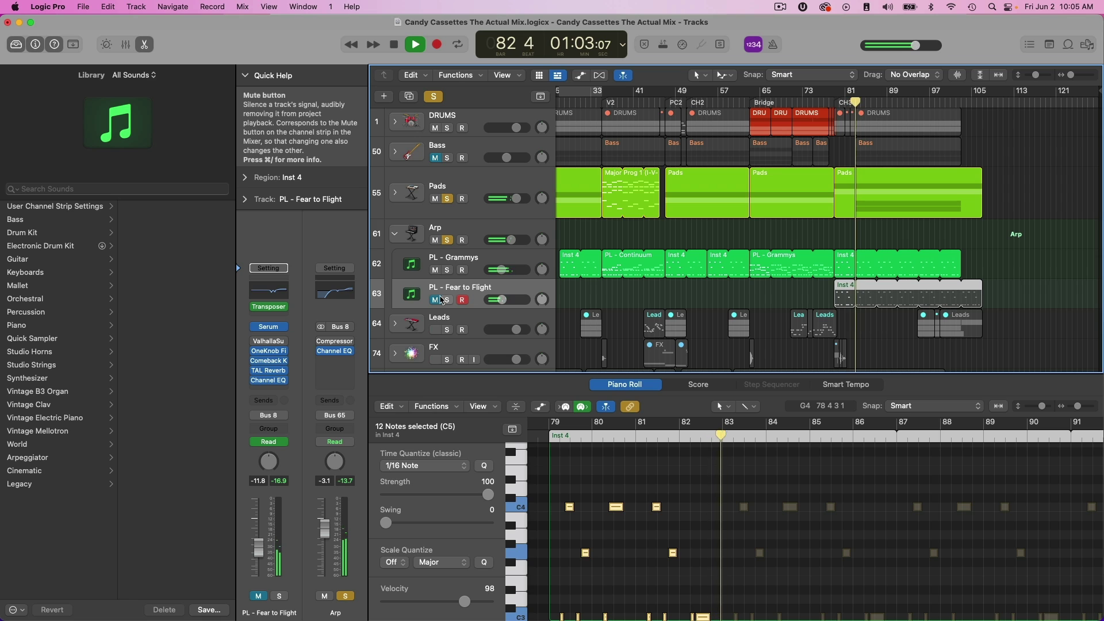
{"action": "left_click", "coordinate": [440, 300]}
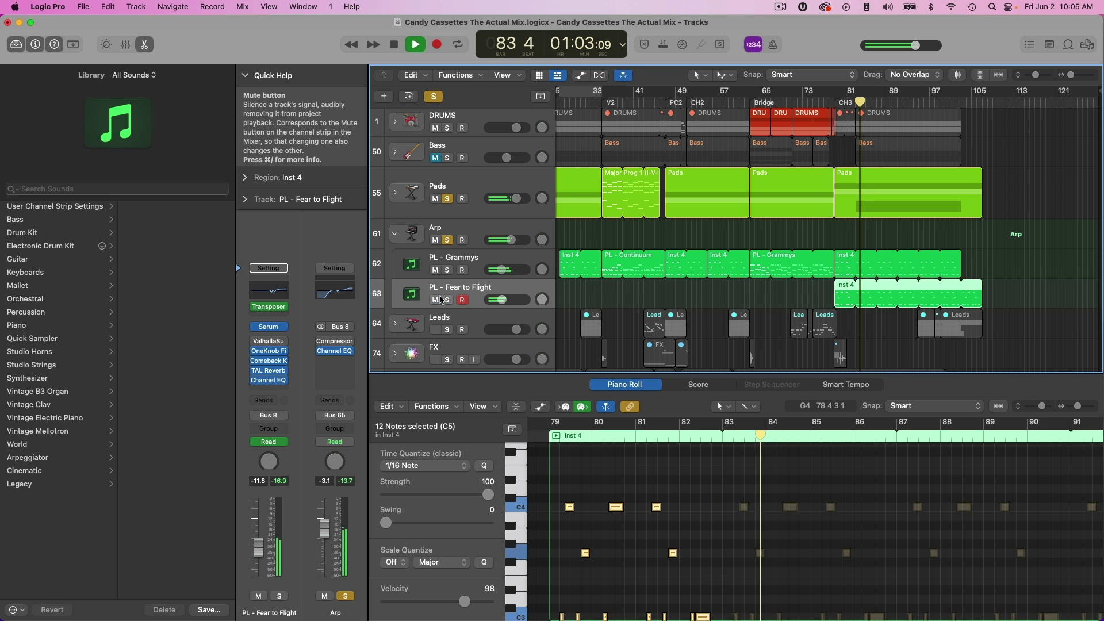
{"action": "key", "text": "space"}
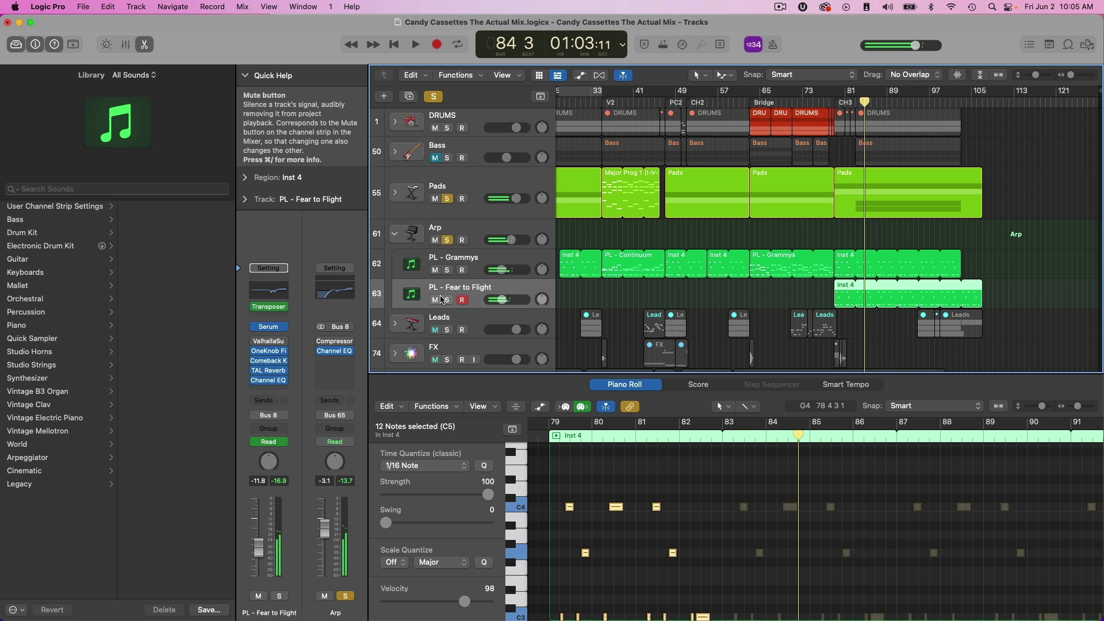
{"action": "scroll", "coordinate": [840, 265], "scroll_direction": "down", "scroll_amount": 5}
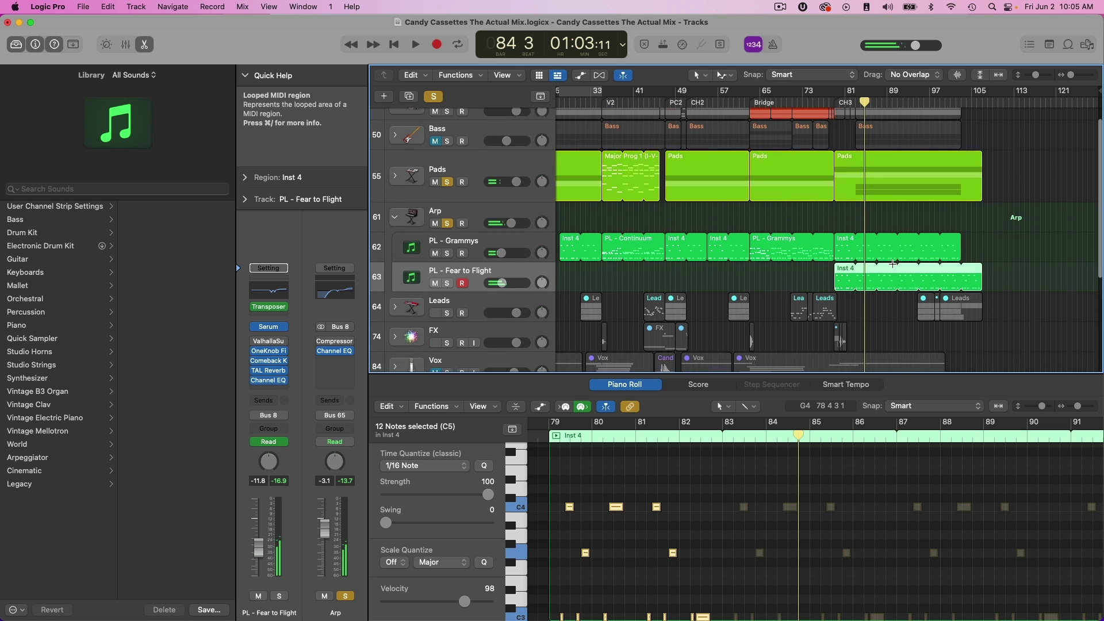
{"action": "scroll", "coordinate": [839, 265], "scroll_direction": "up", "scroll_amount": 3}
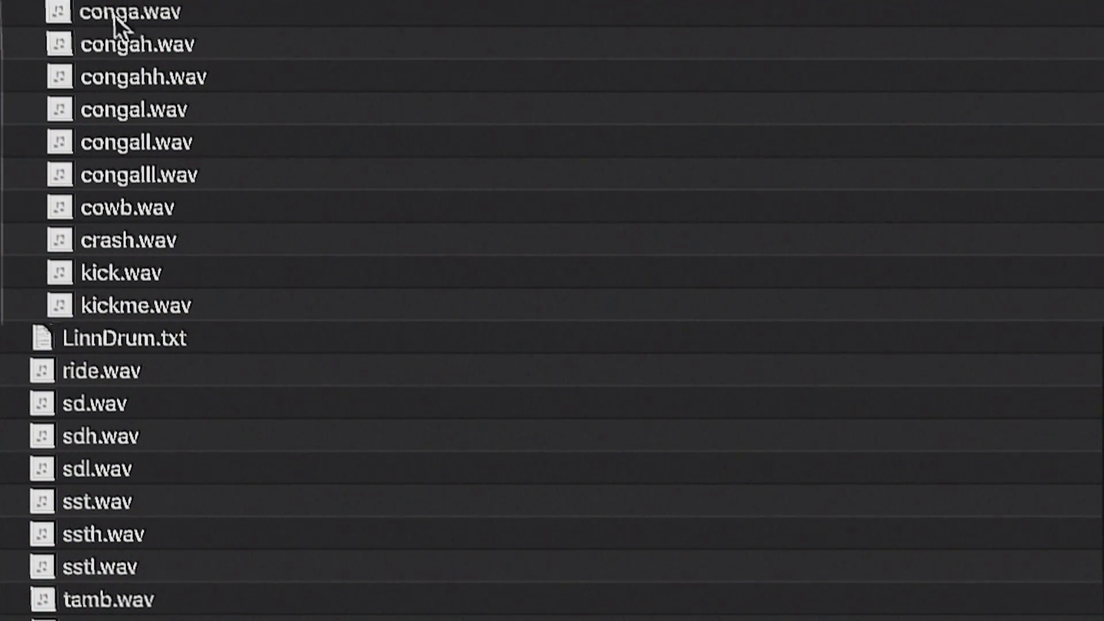
Switch to the drum sample folder and step down through its WAV files, including congah.wav, crash.wav and sd.wav.
{"action": "left_click", "coordinate": [130, 16]}
{"action": "left_click", "coordinate": [178, 51]}
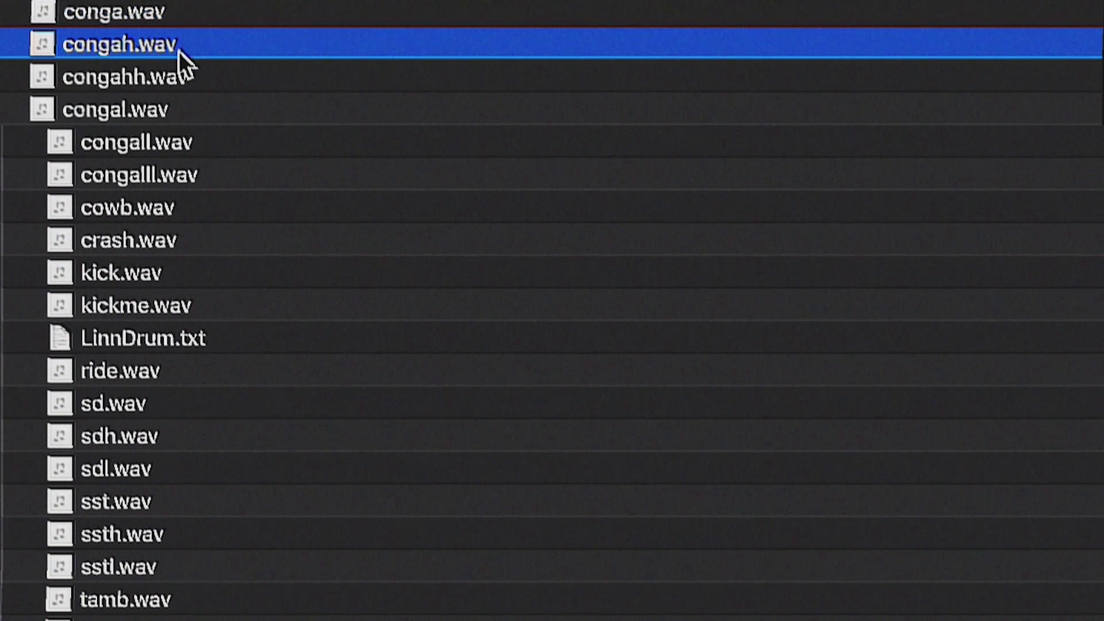
{"action": "left_click", "coordinate": [171, 155]}
{"action": "left_click", "coordinate": [191, 236]}
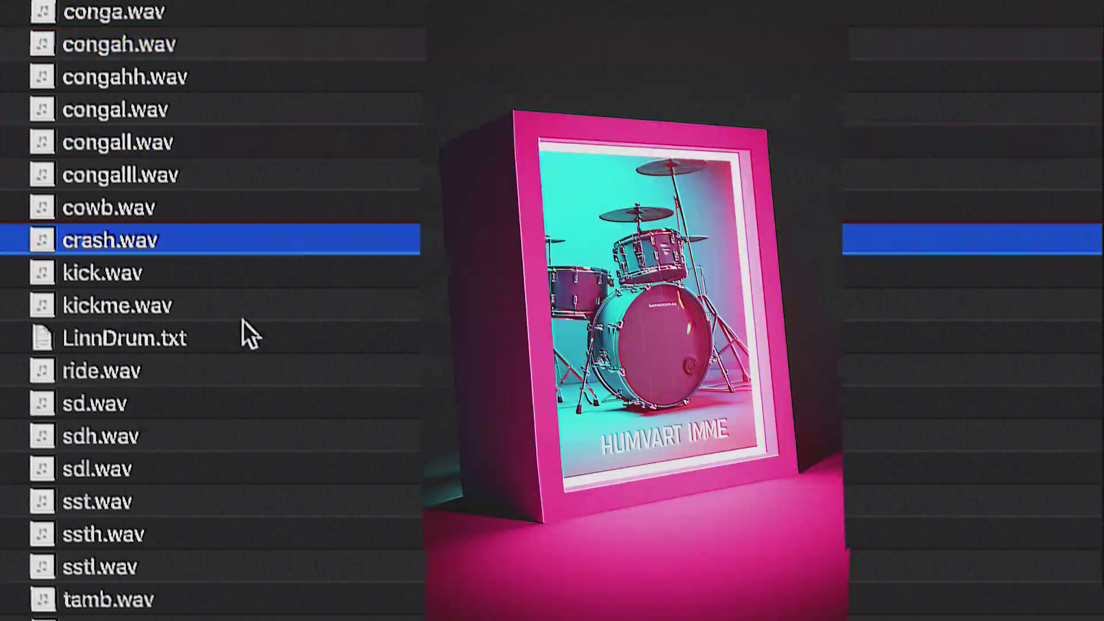
{"action": "left_click", "coordinate": [119, 278]}
{"action": "left_click", "coordinate": [248, 374]}
{"action": "left_click", "coordinate": [254, 406]}
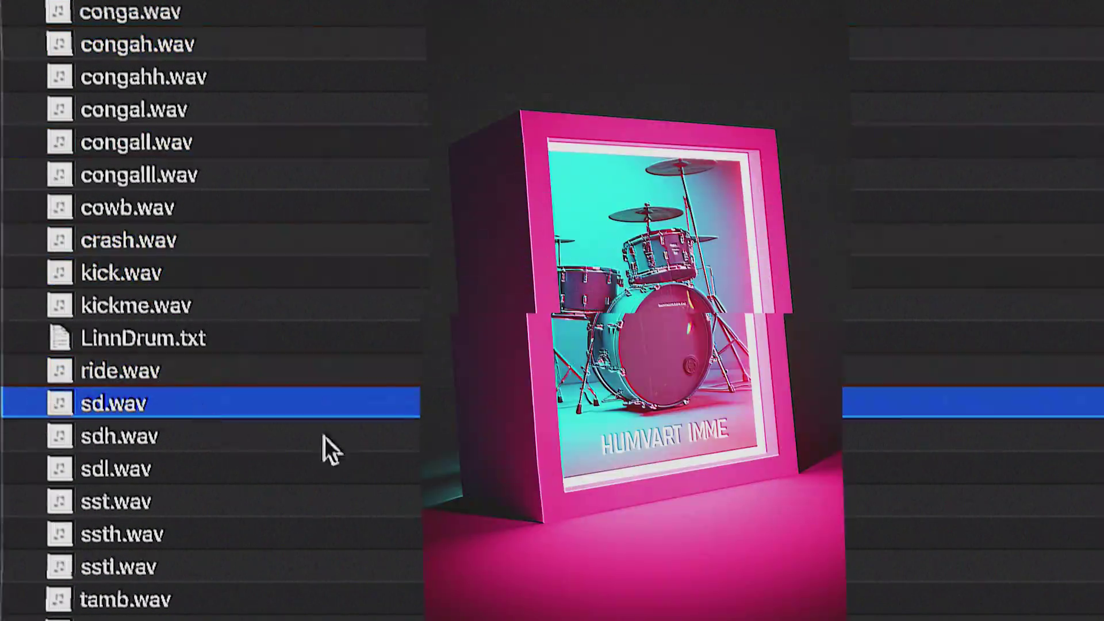
{"action": "left_click", "coordinate": [340, 469]}
{"action": "left_click", "coordinate": [195, 541]}
{"action": "left_click", "coordinate": [194, 618]}
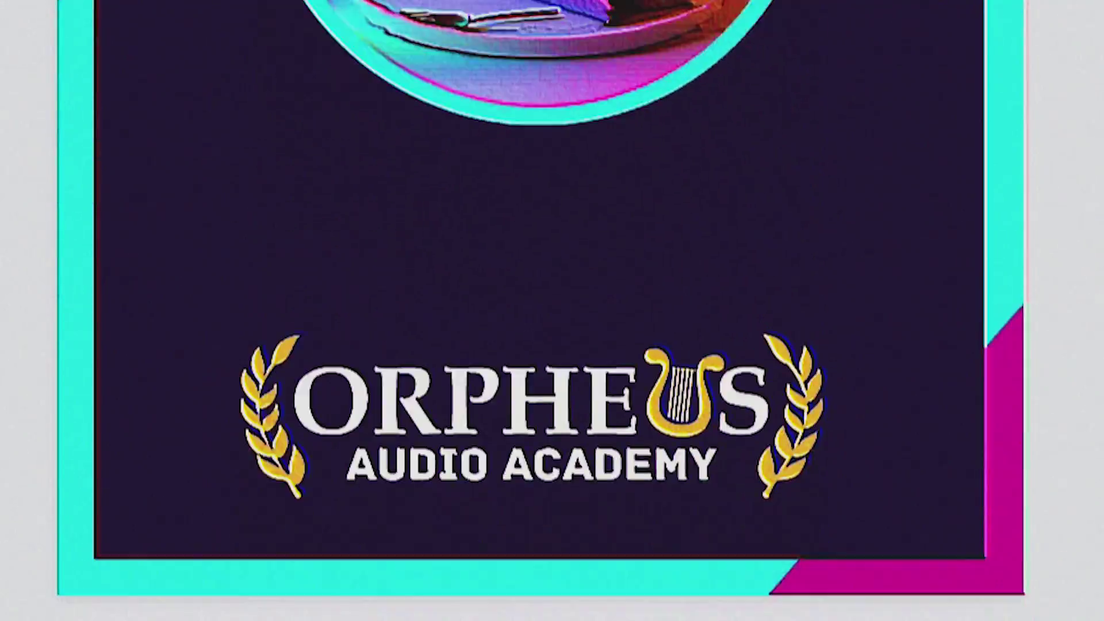
Look through the Orpheus Audio Academy guides, covering the filter envelope, high-resonance sweep, drum processing and melodies pages.
{"action": "scroll", "coordinate": [552, 311], "scroll_direction": "down", "scroll_amount": 15}
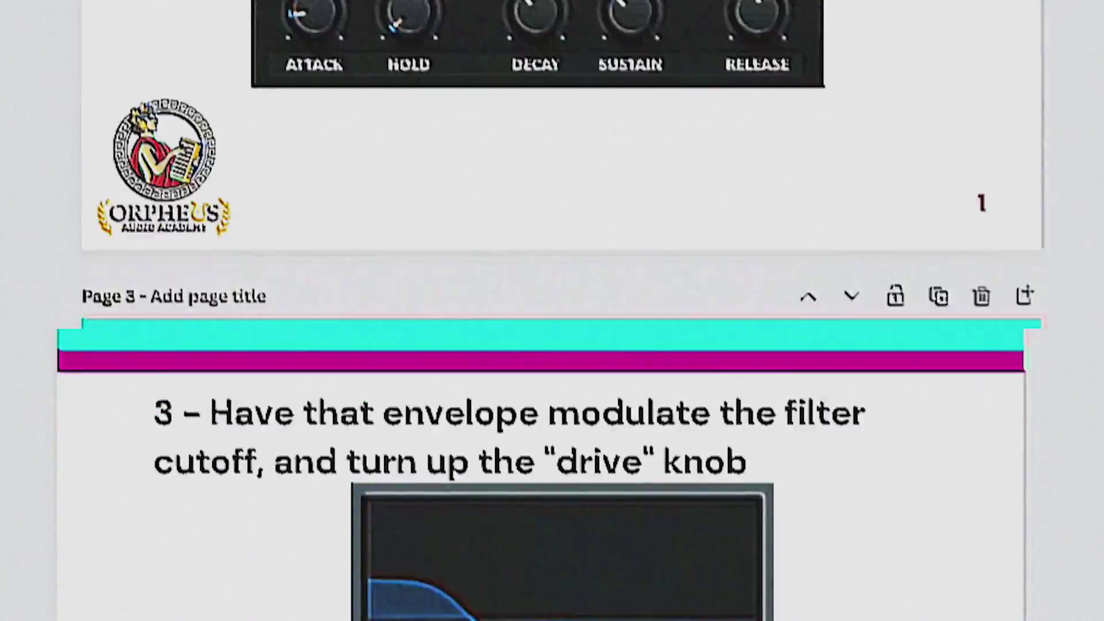
{"action": "scroll", "coordinate": [146, 75], "scroll_direction": "down", "scroll_amount": 12}
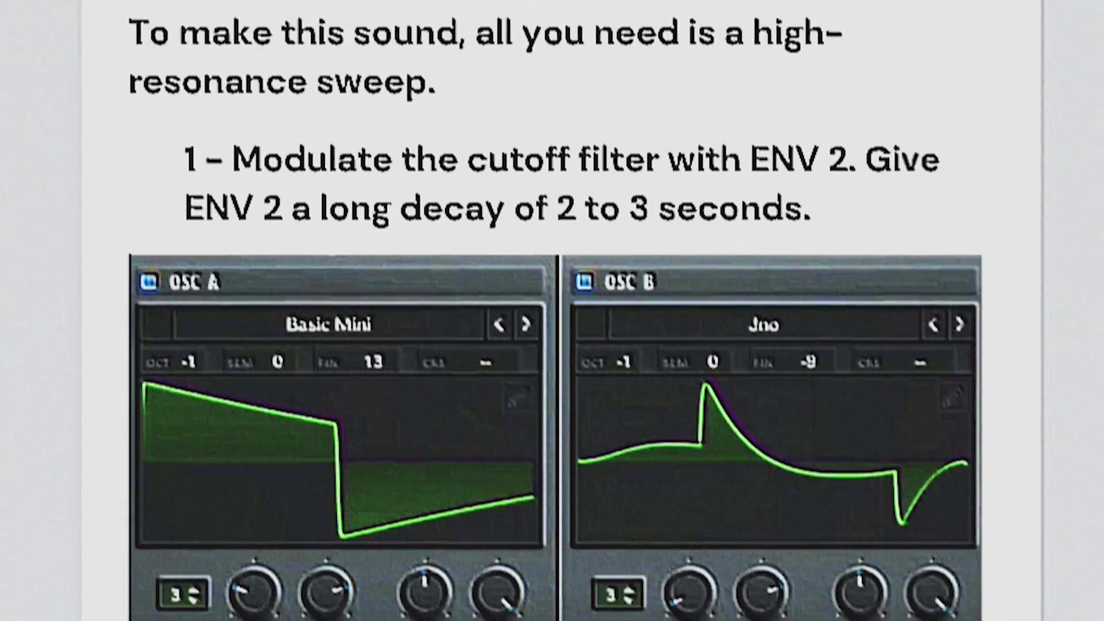
{"action": "scroll", "coordinate": [541, 311], "scroll_direction": "down", "scroll_amount": 10}
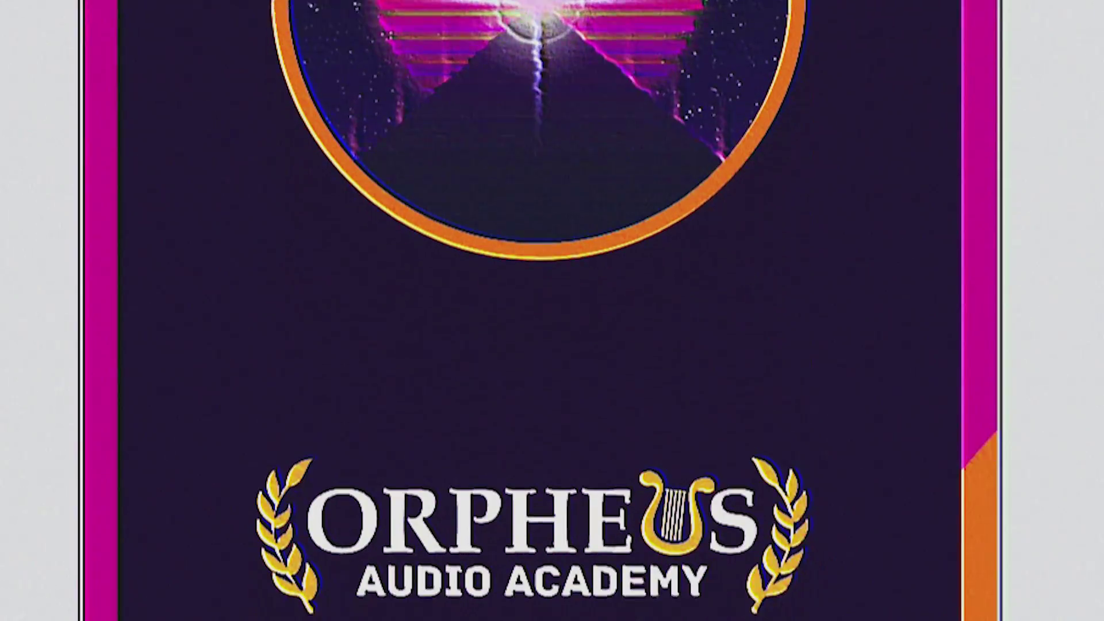
{"action": "scroll", "coordinate": [552, 310], "scroll_direction": "down", "scroll_amount": 15}
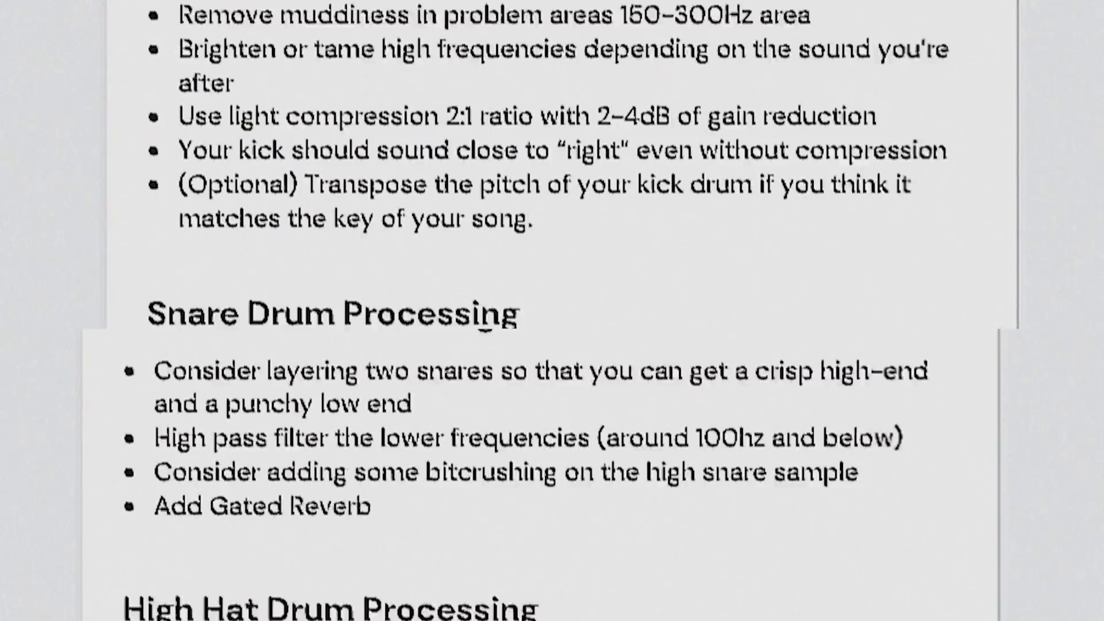
{"action": "scroll", "coordinate": [552, 311], "scroll_direction": "down", "scroll_amount": 5}
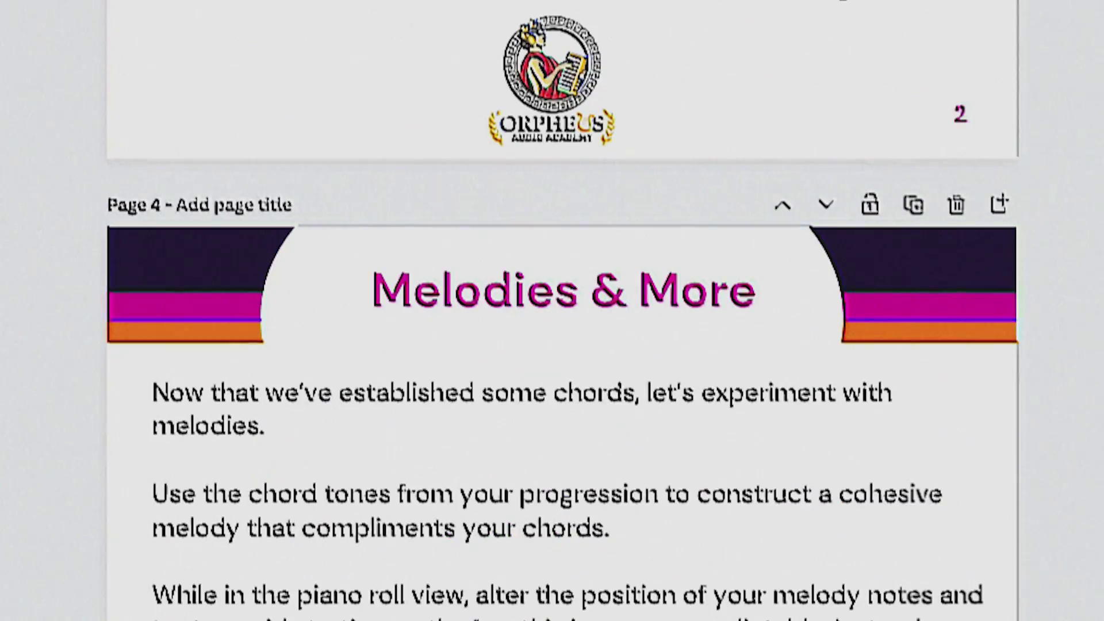